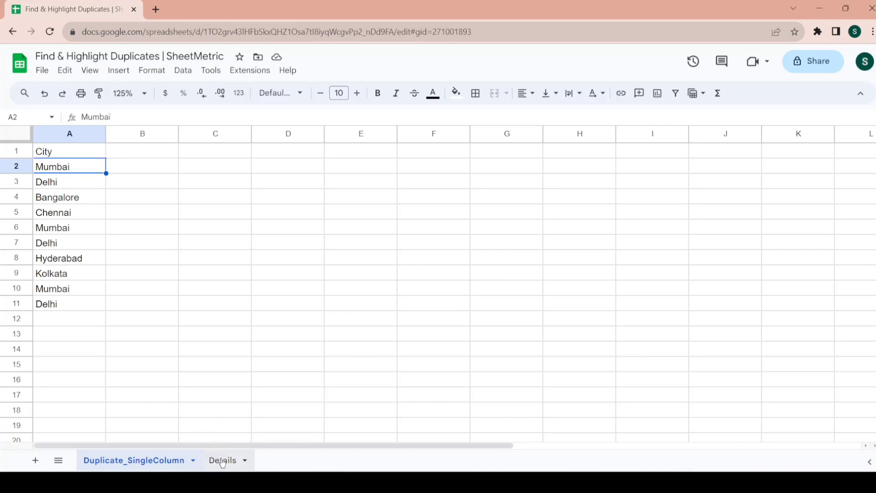
Open the Details sheet and examine the Phone Number column from C3 to C12 for repeated entries.
click(222, 461)
click(251, 184)
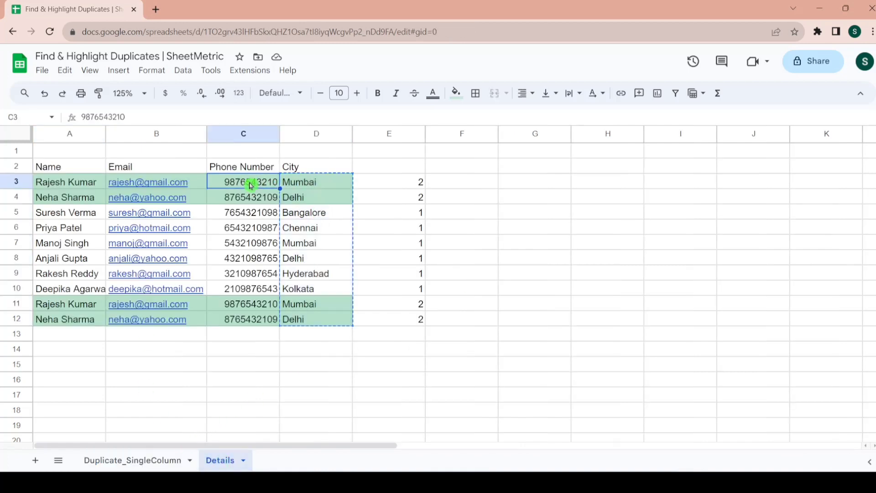
key(Down)
key(Down)
key(Down)
key(Down)
key(Down)
key(Down)
key(Down)
key(Down)
key(Down)
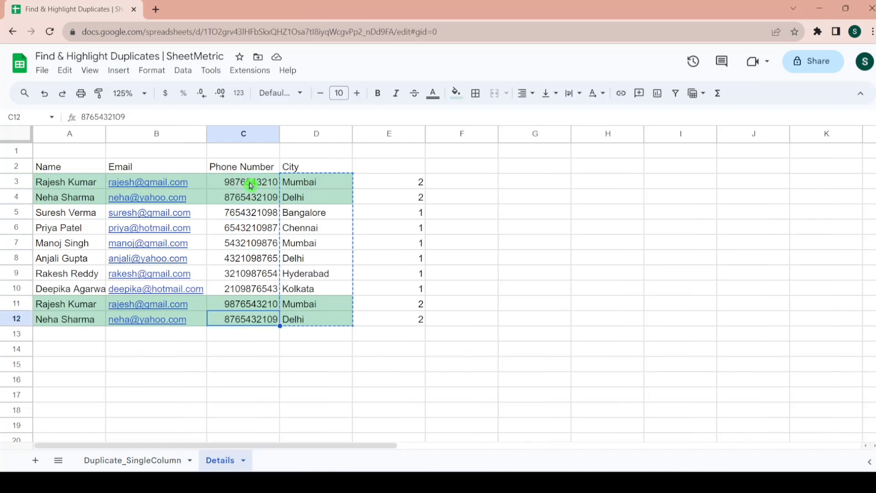
key(Up)
key(Up)
key(Down)
key(Down)
Examine the Name column of the Details sheet from A12 up to A3 for repeated entries.
key(Left)
key(Left)
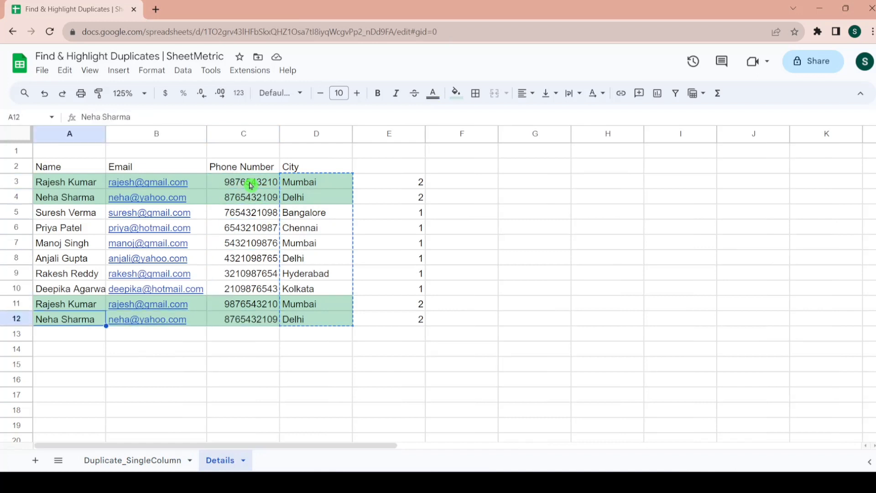
key(Up)
key(Up)
key(Up)
key(Up)
key(Up)
key(Up)
key(Up)
key(Up)
key(Up)
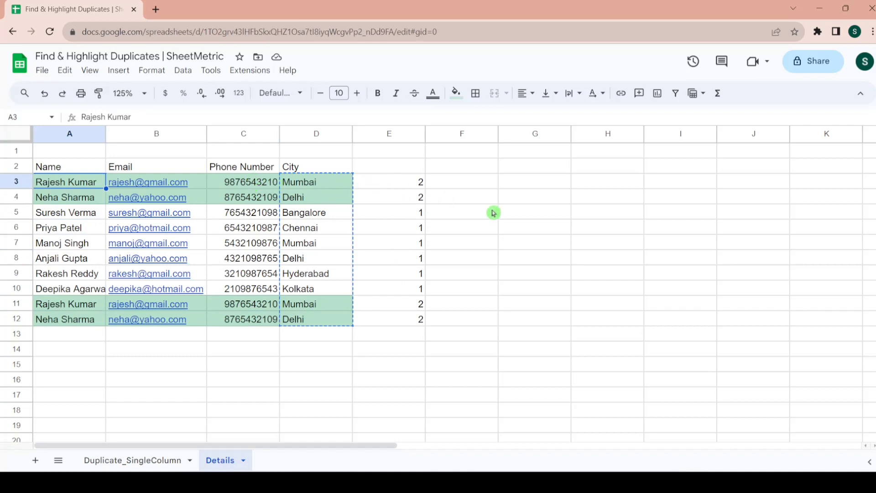
Return to the Duplicate_SingleColumn sheet and select the city entries A2:A11 to check their count.
click(127, 459)
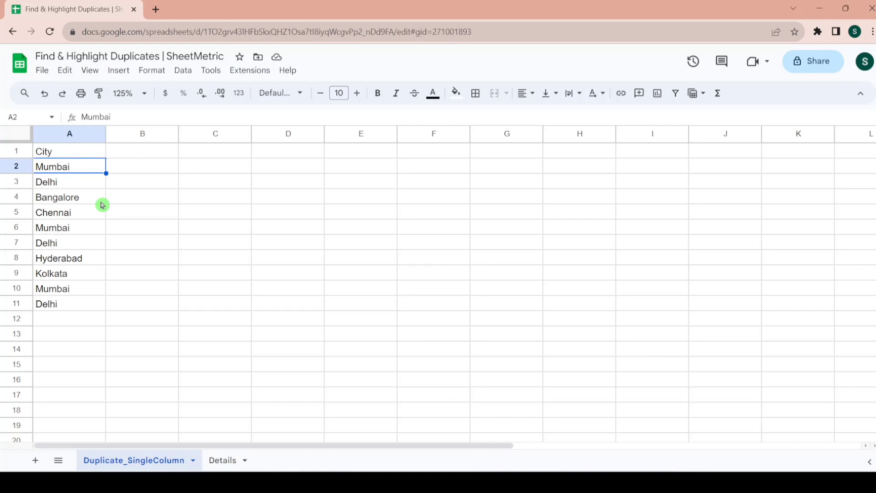
key(Right)
key(Left)
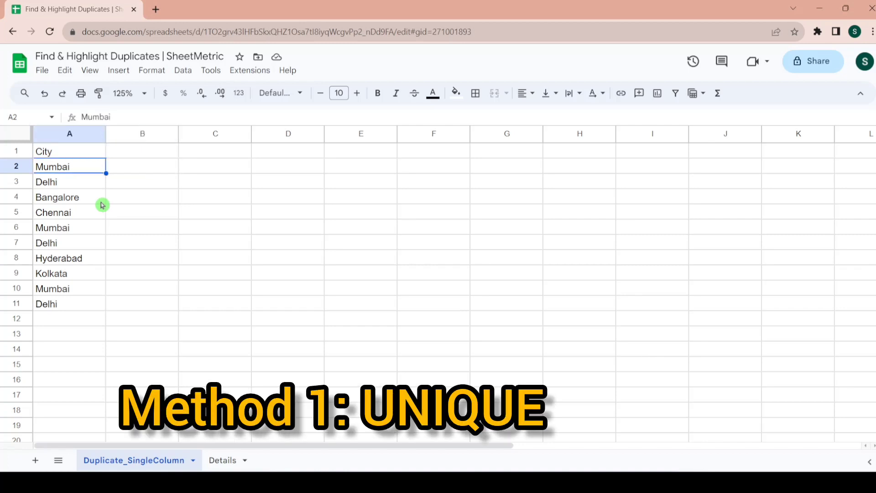
key(ctrl+shift+Down)
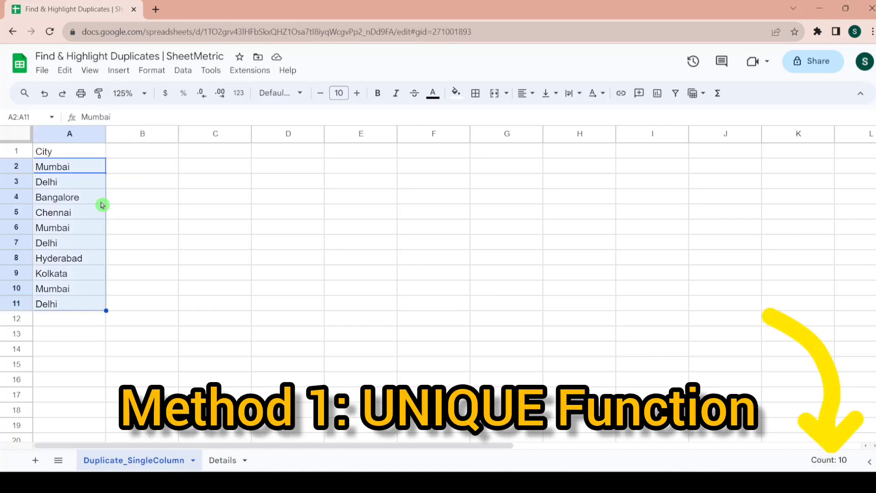
key(Up)
key(Down)
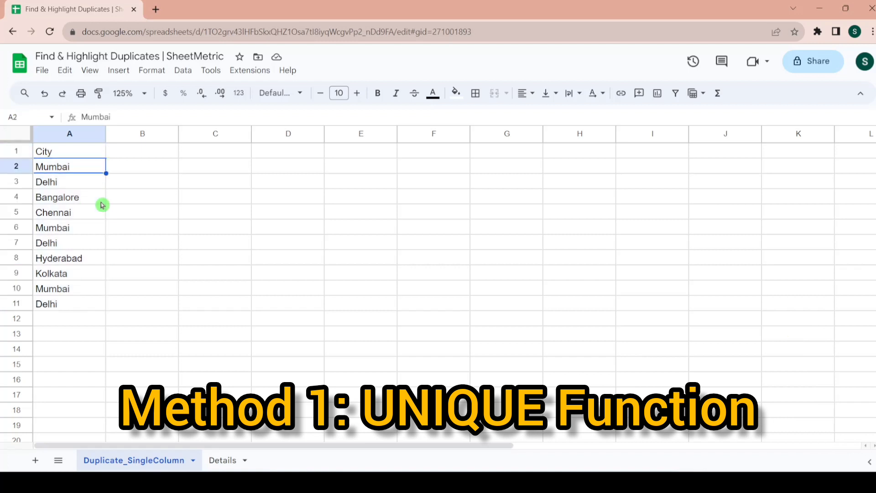
key(ctrl+shift+Down)
Enter the formula =UNIQUE(A2:A11) in cell C2 to list each city once.
key(Right)
key(Right)
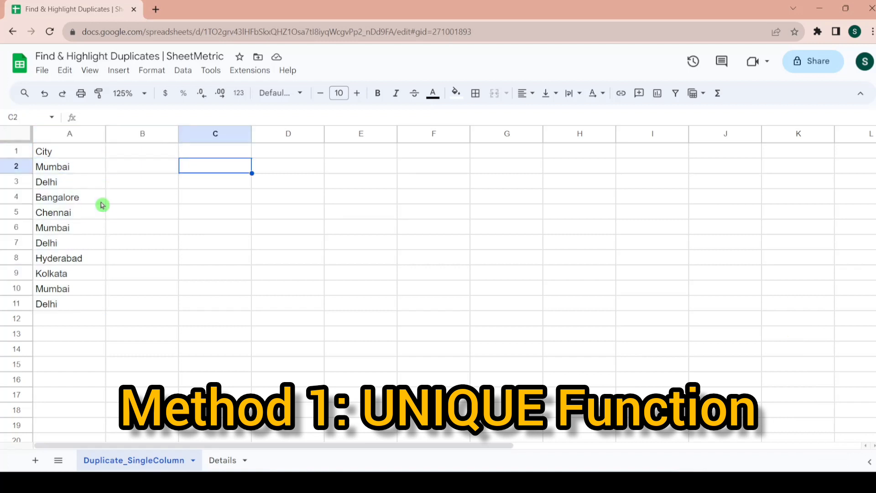
text(=uni)
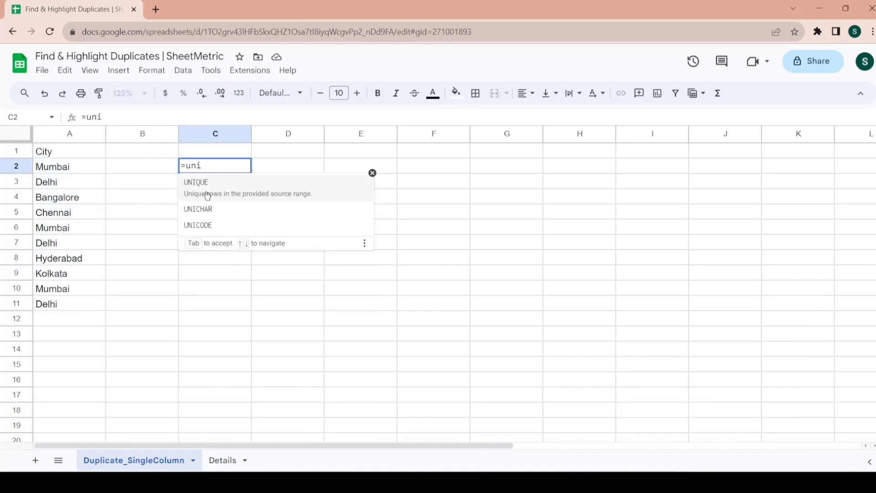
click(207, 195)
click(71, 173)
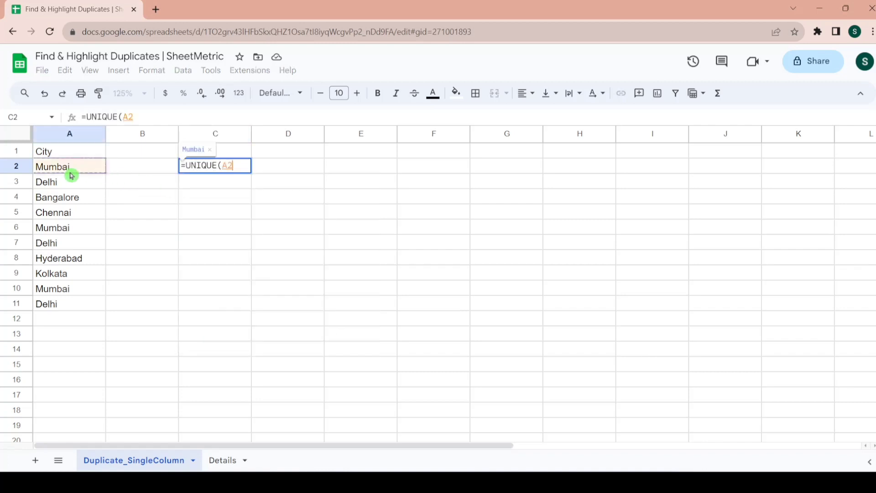
key(ctrl+shift+Down)
key(Return)
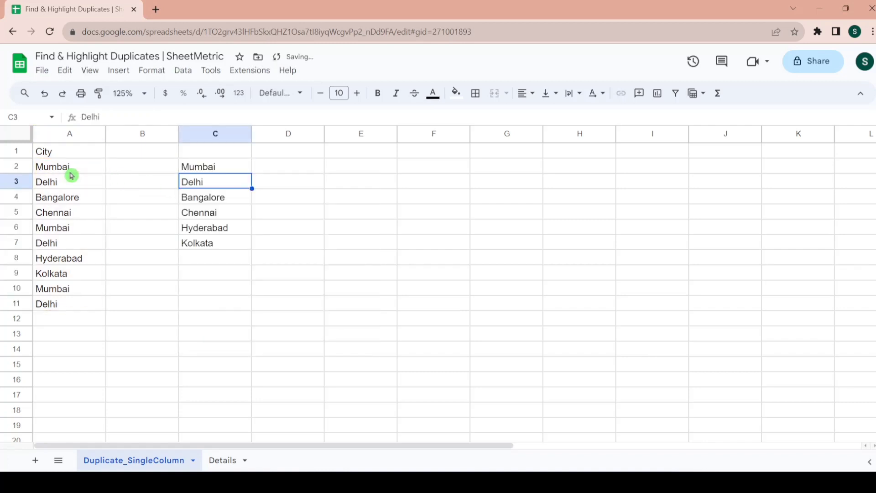
Select the unique city list in C2:C7 to check its count, and clear it.
key(Up)
key(shift+Down)
key(shift+Down)
key(shift+Down)
key(shift+Down)
key(shift+Down)
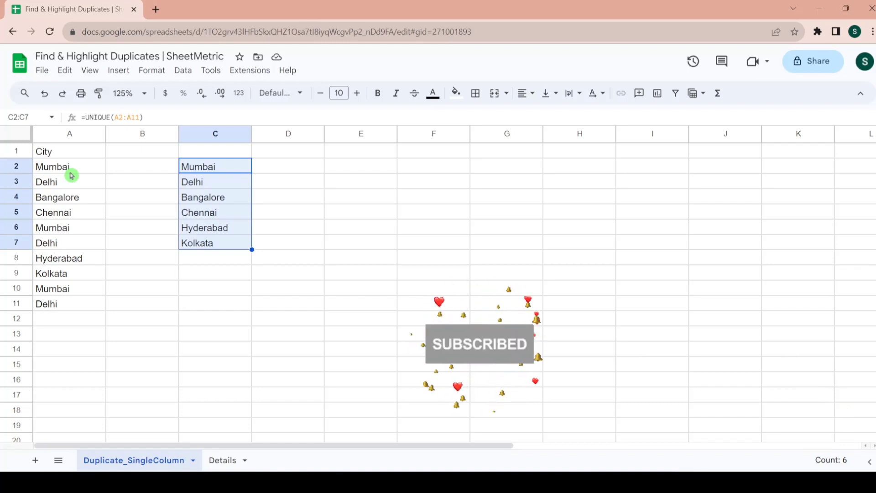
key(Delete)
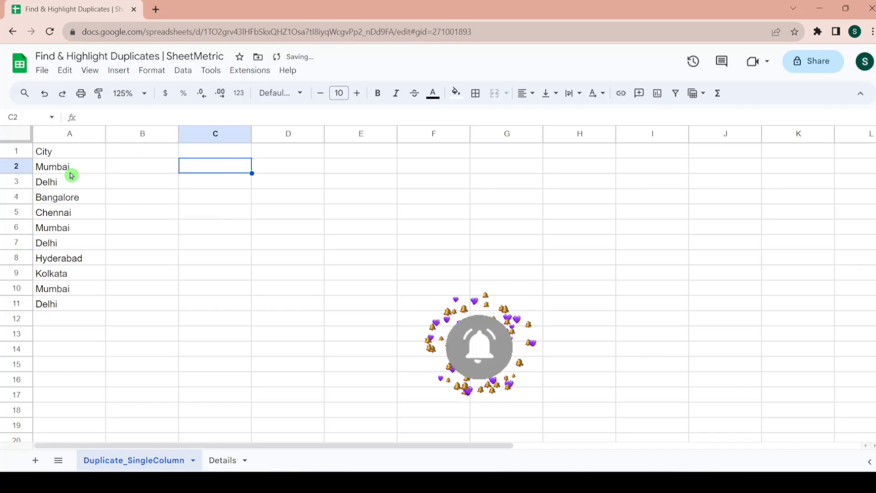
key(Left)
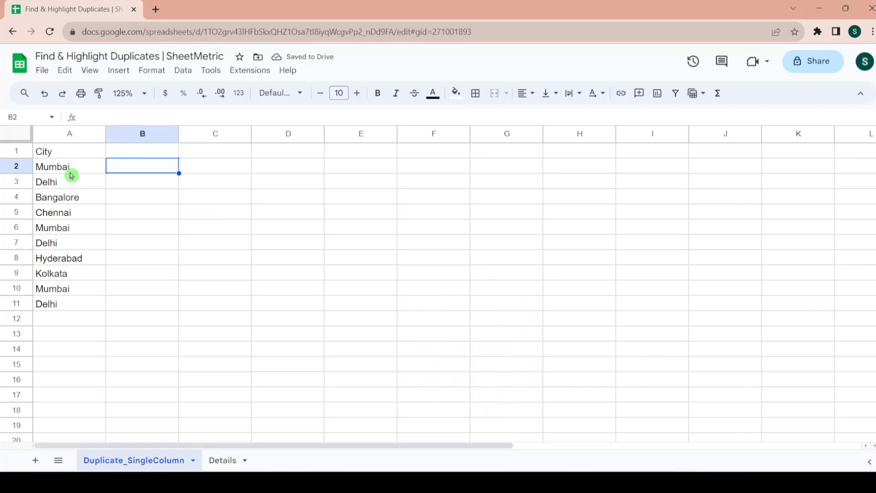
click(71, 175)
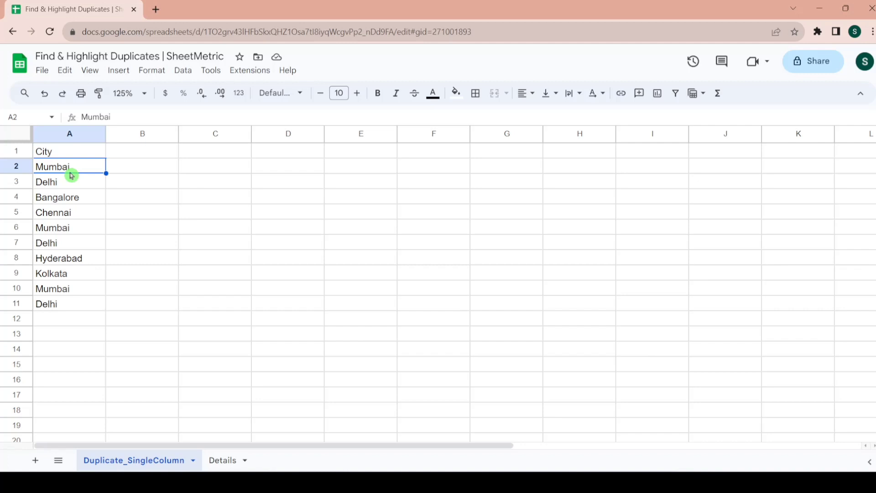
key(Right)
key(Right)
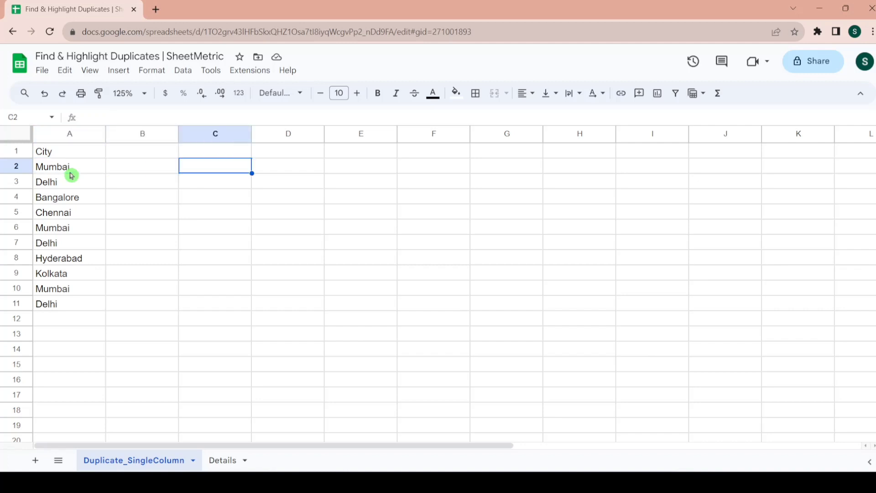
key(Left)
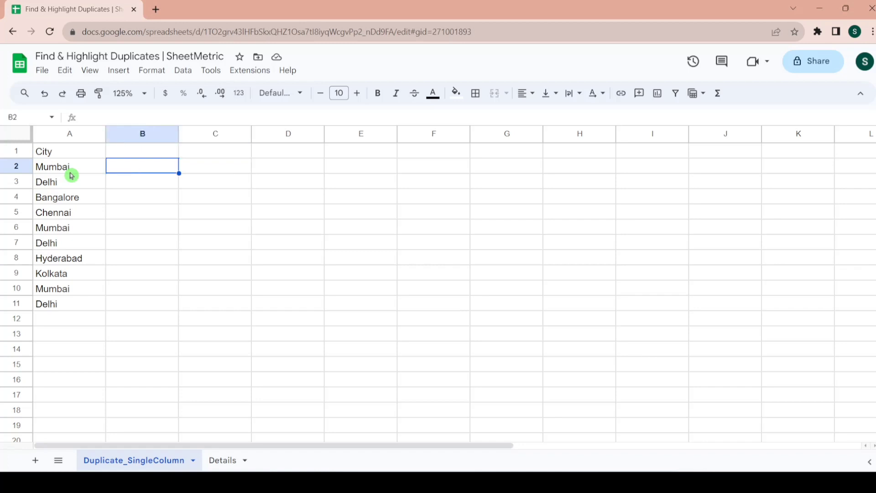
key(Left)
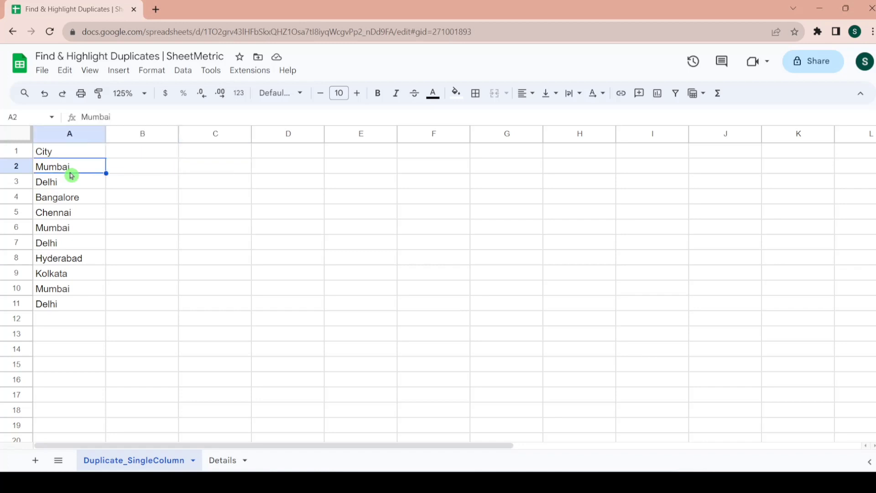
Select the city list A1:A11 including its header and start a pivot table from it.
key(Up)
key(shift+Down)
key(shift+Down)
key(shift+Down)
key(shift+Down)
key(shift+Down)
key(shift+Down)
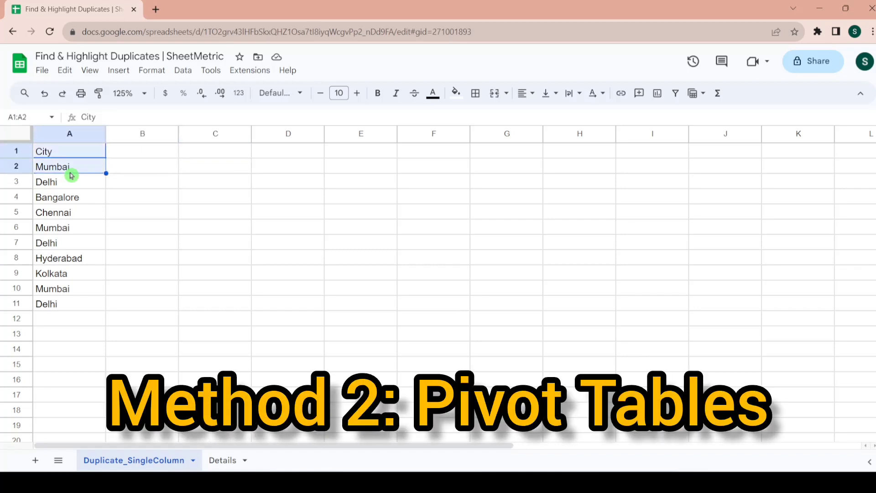
key(ctrl+shift+Down)
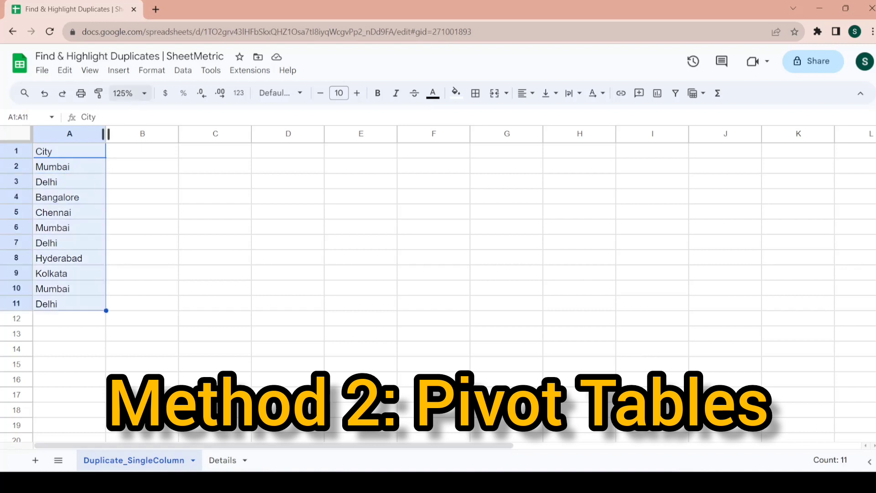
click(119, 71)
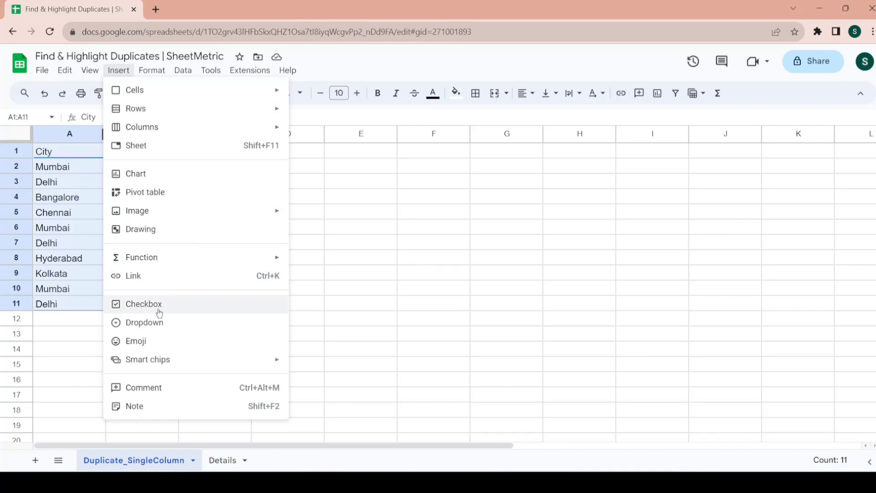
click(174, 198)
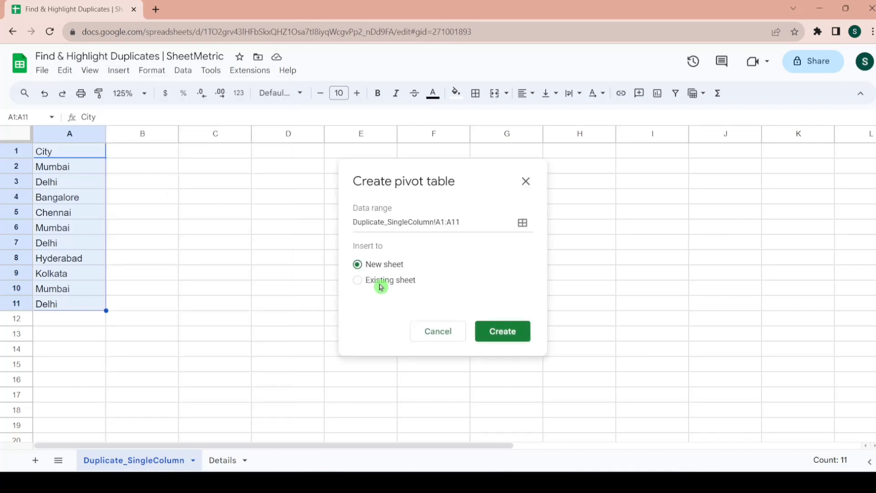
Create the pivot table in the existing sheet at cell H2 of Duplicate_SingleColumn.
click(359, 281)
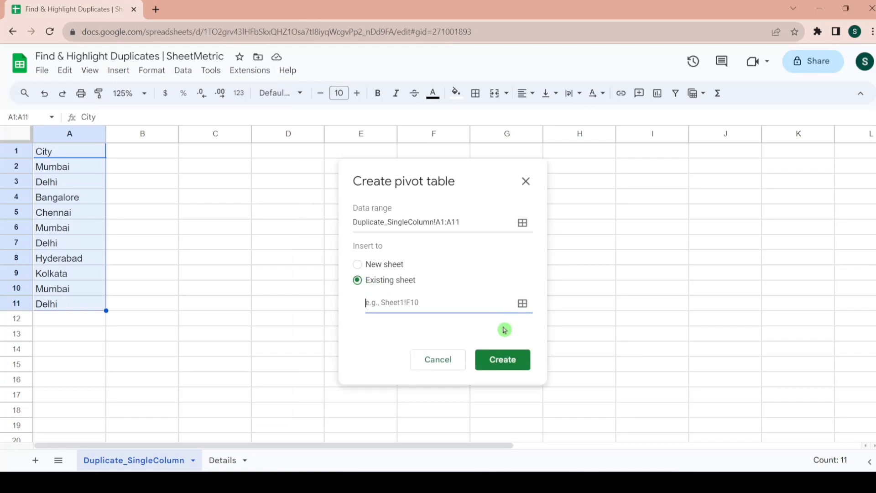
click(523, 303)
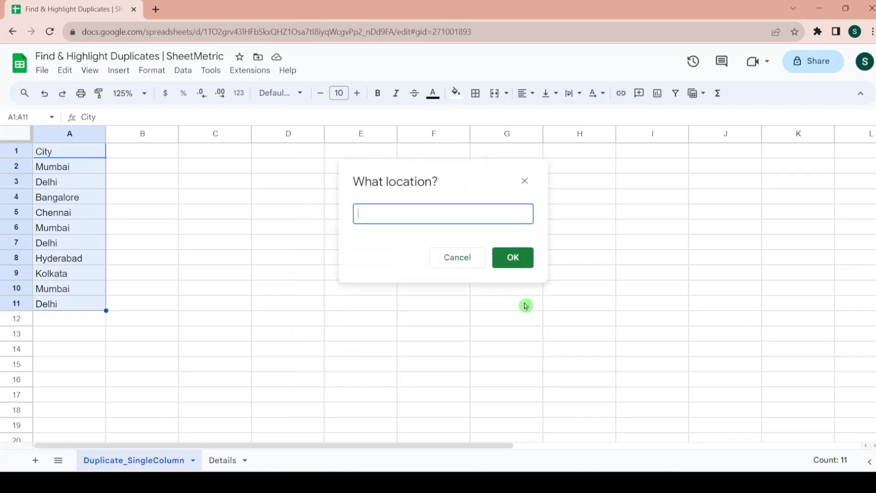
click(588, 158)
click(516, 259)
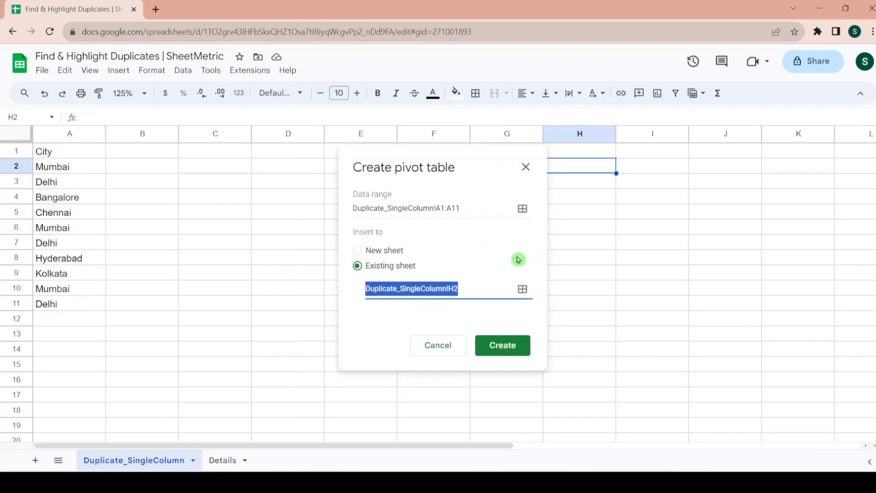
click(508, 346)
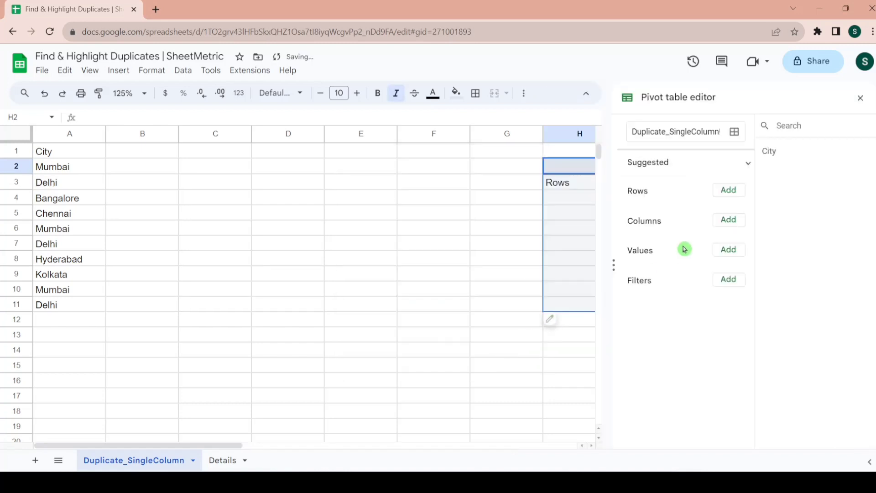
Add City to both the rows and the values of the pivot table, and close its editor.
click(728, 190)
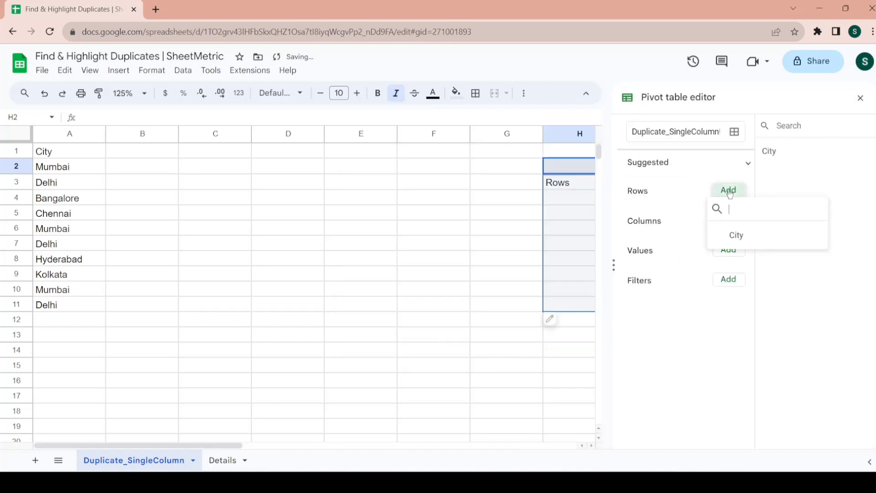
click(738, 235)
click(729, 327)
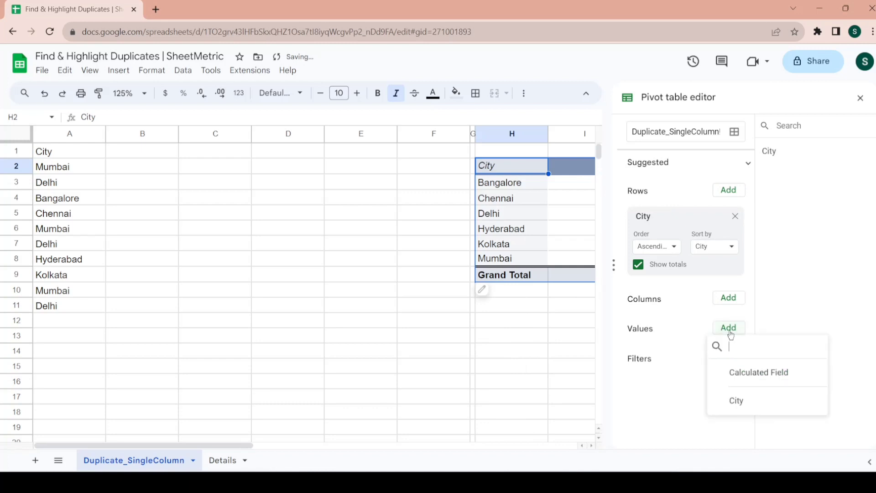
click(733, 402)
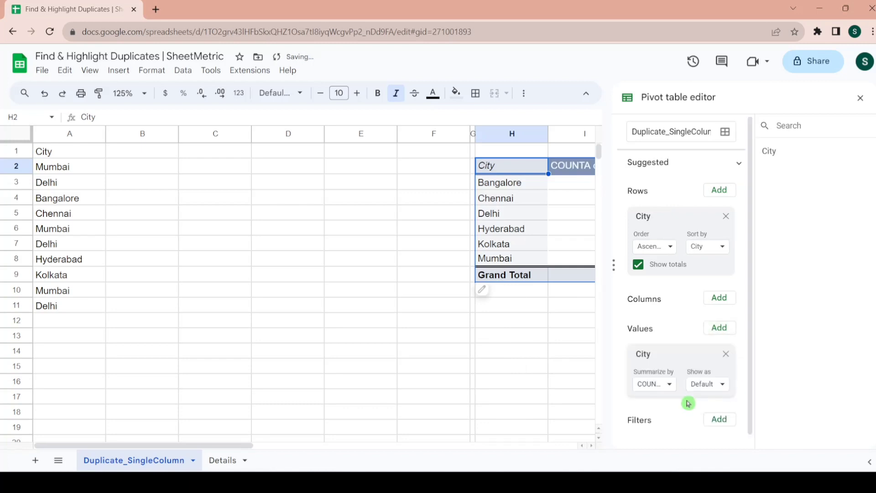
click(670, 385)
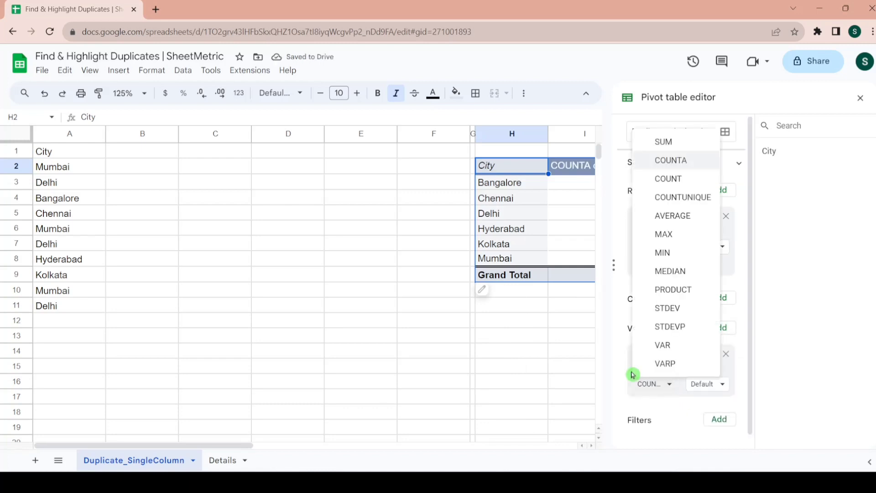
click(571, 380)
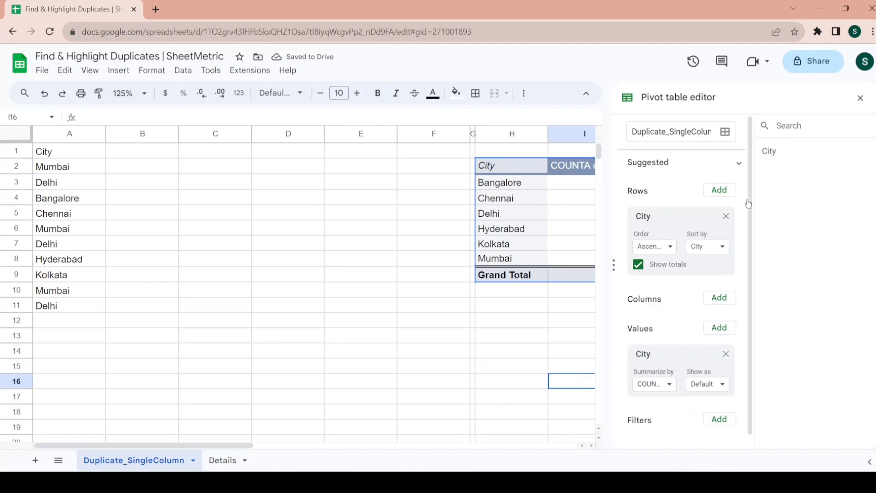
click(859, 98)
Examine the COUNTA of City values in the pivot table to find which cities are duplicated.
click(619, 219)
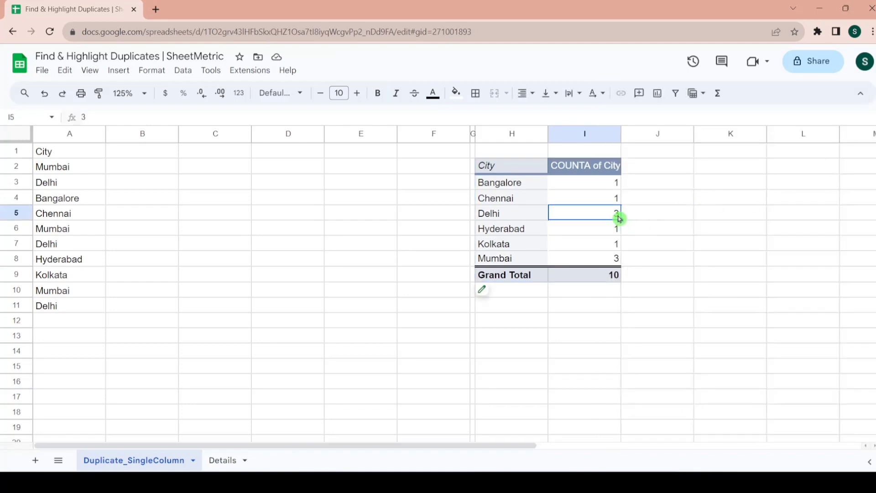
key(Up)
key(Down)
key(Down)
key(Down)
key(Down)
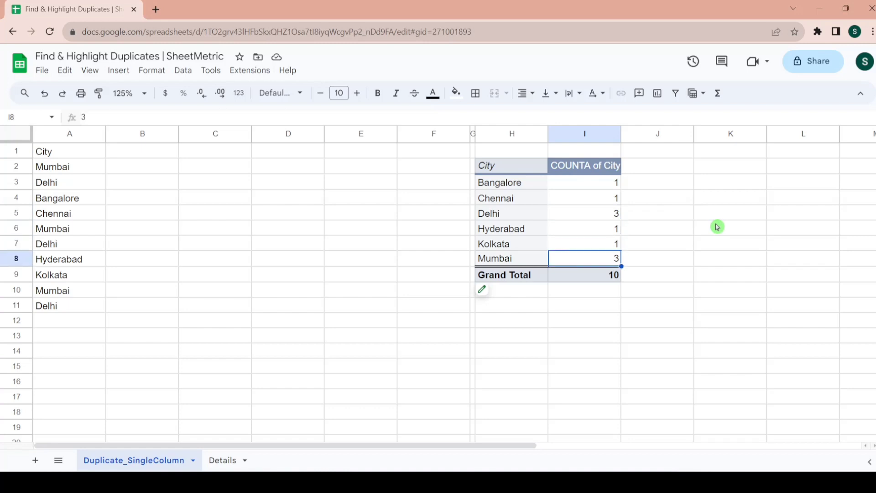
key(Up)
key(Up)
key(Up)
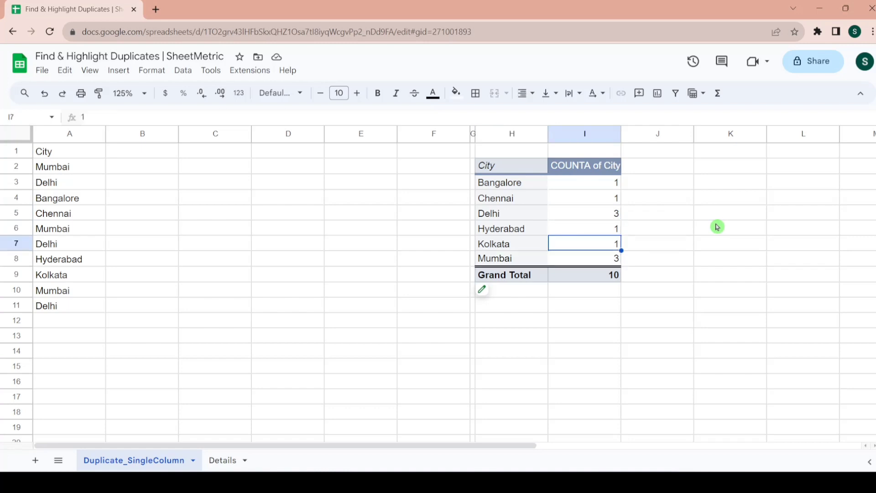
Compare the pivot table's counts for Delhi, Hyderabad, Kolkata and Mumbai.
key(Down)
key(Down)
key(Down)
key(Up)
key(Up)
key(Up)
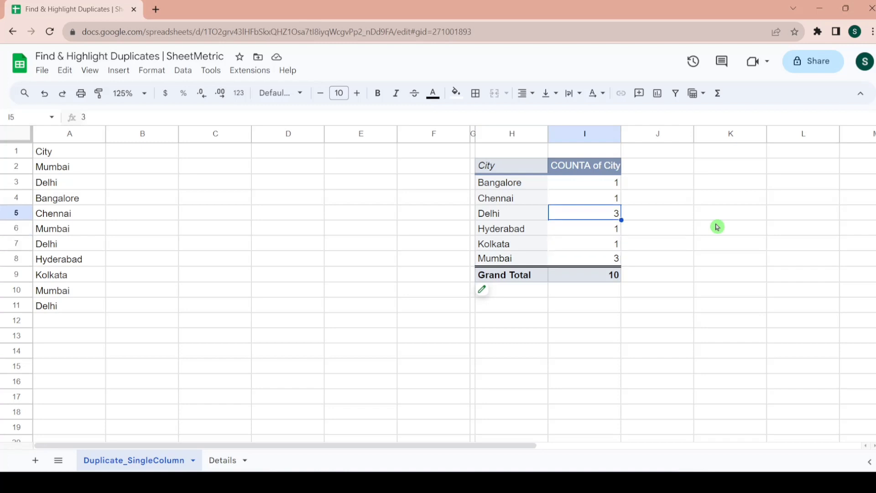
Start a SORT formula in cell B13 with the city list A1:A11 as its range.
key(Left)
key(Left)
key(Left)
key(Left)
key(Left)
key(Left)
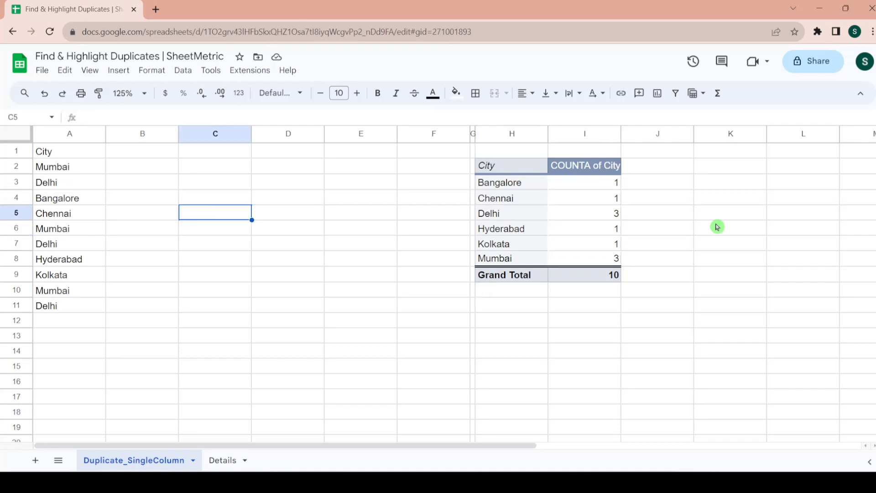
key(Left)
key(Down)
key(Down)
key(Down)
key(Down)
key(Down)
key(Down)
key(Down)
key(Down)
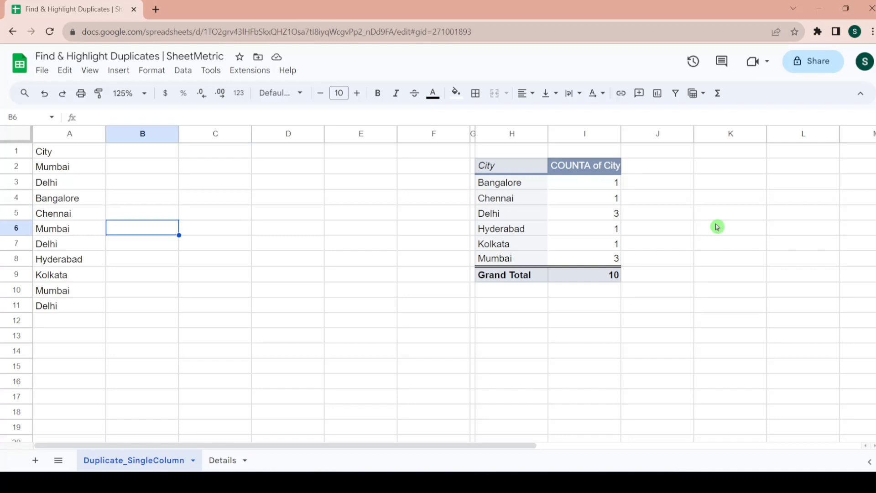
text(=sort)
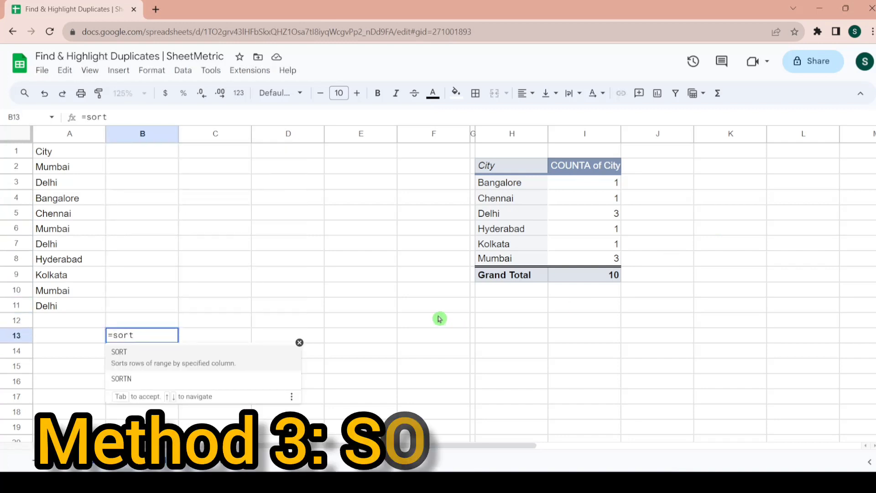
click(232, 357)
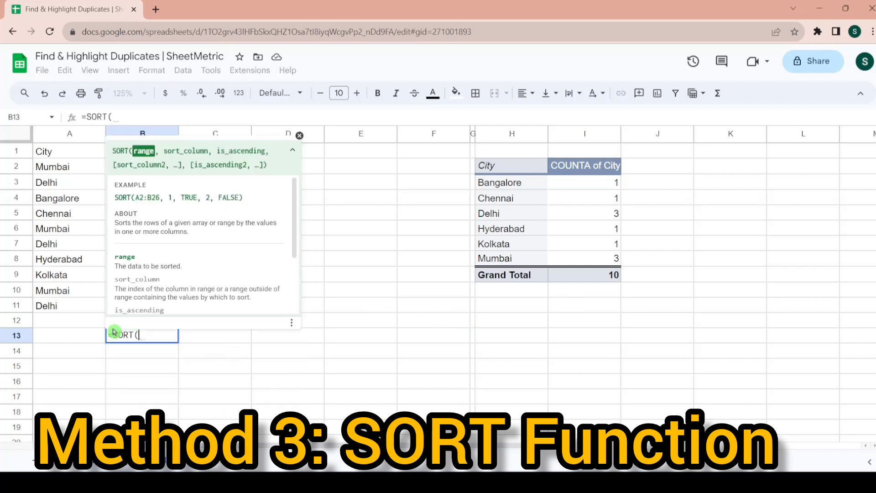
click(65, 156)
key(ctrl+shift+Down)
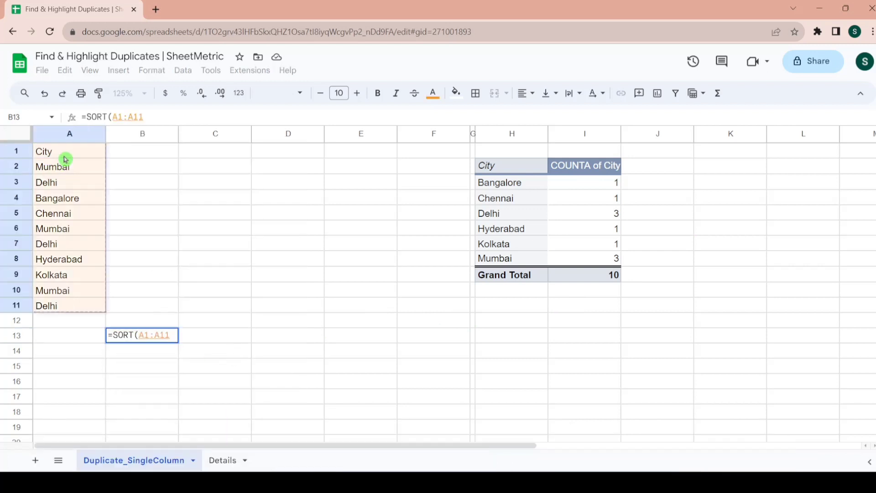
Set the SORT formula's sort column to 1 and is_ascending to TRUE, and close the parenthesis.
text(,)
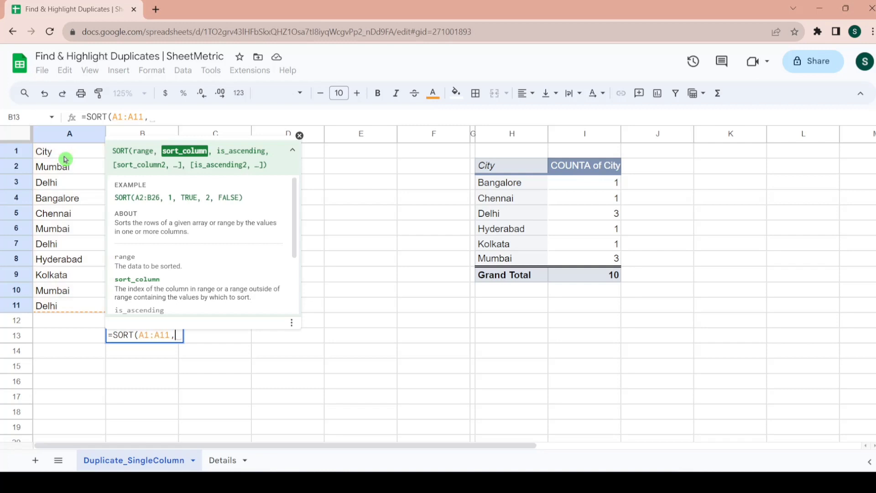
text( 1,)
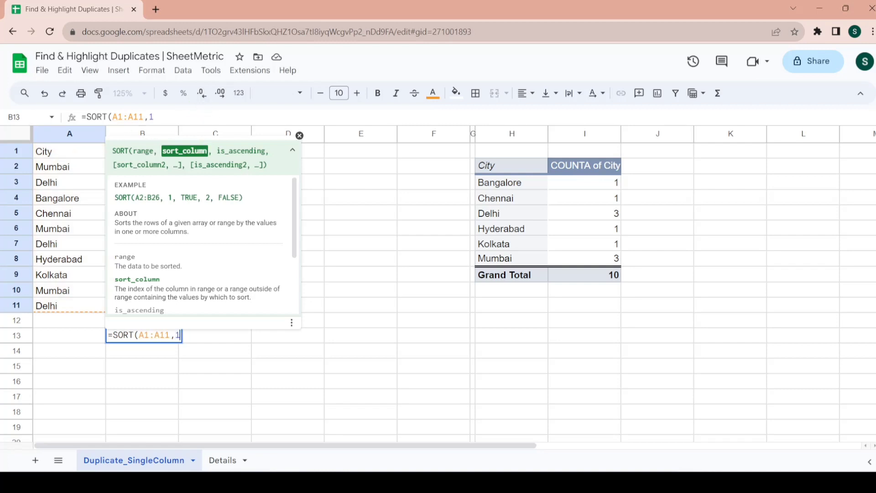
text(TR)
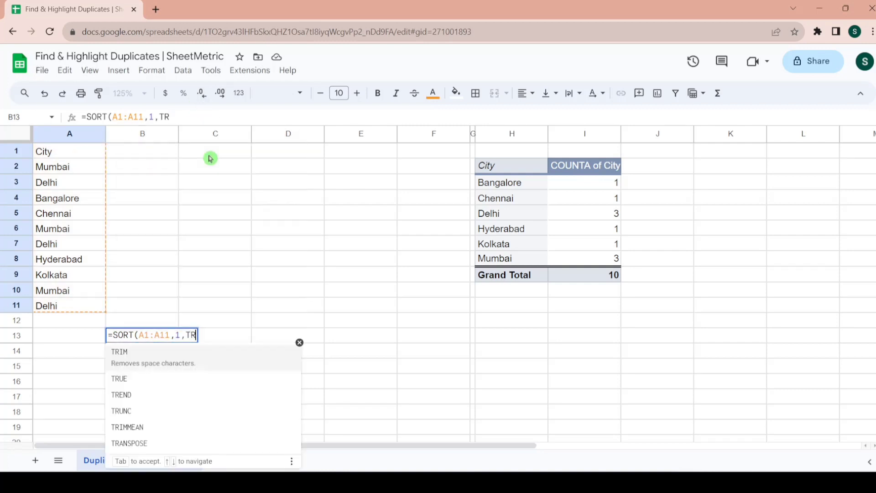
text(UE)
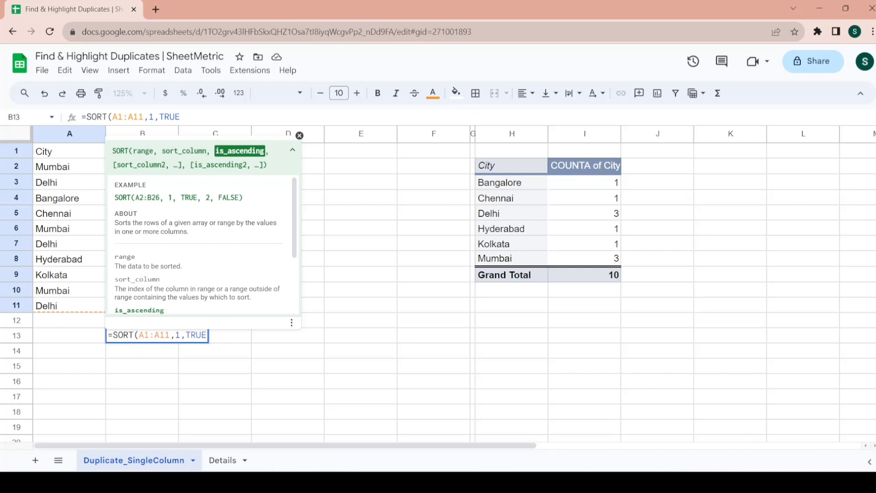
text())
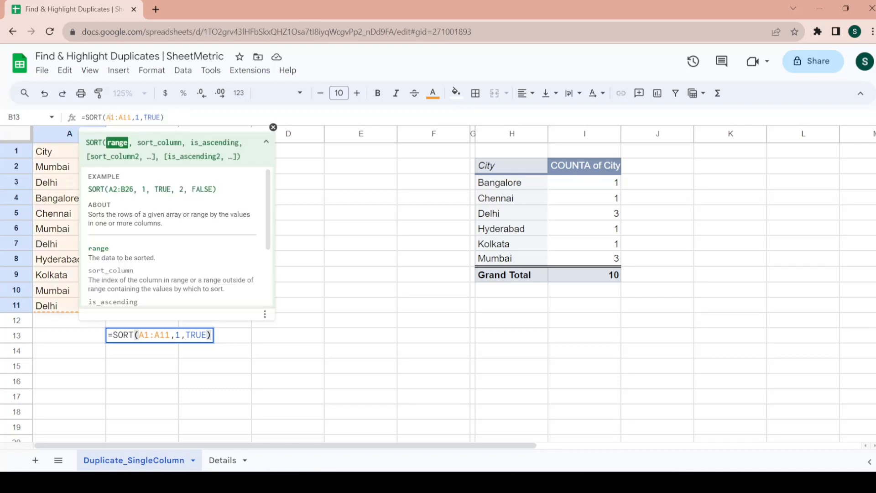
Change the SORT range to A2:A11 to leave out the header, and enter the formula.
key(Delete)
text(2)
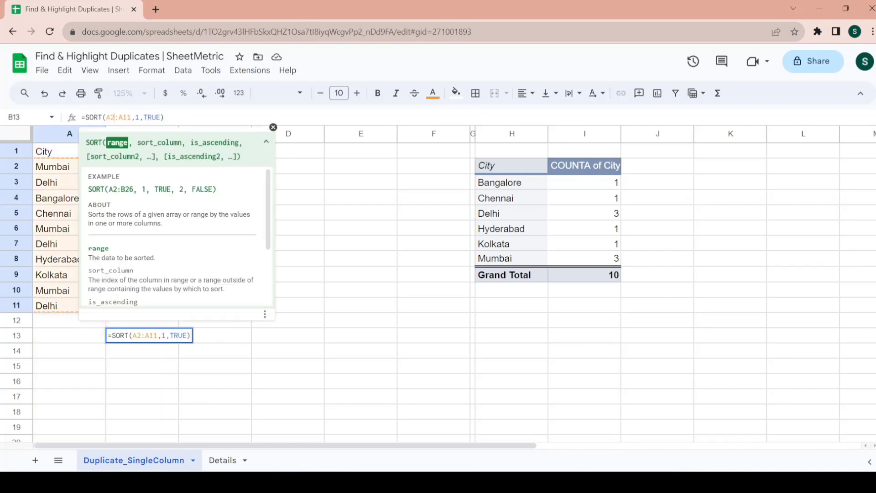
key(Return)
Examine the sorted city list starting at B13 for cities repeated in consecutive rows.
click(143, 336)
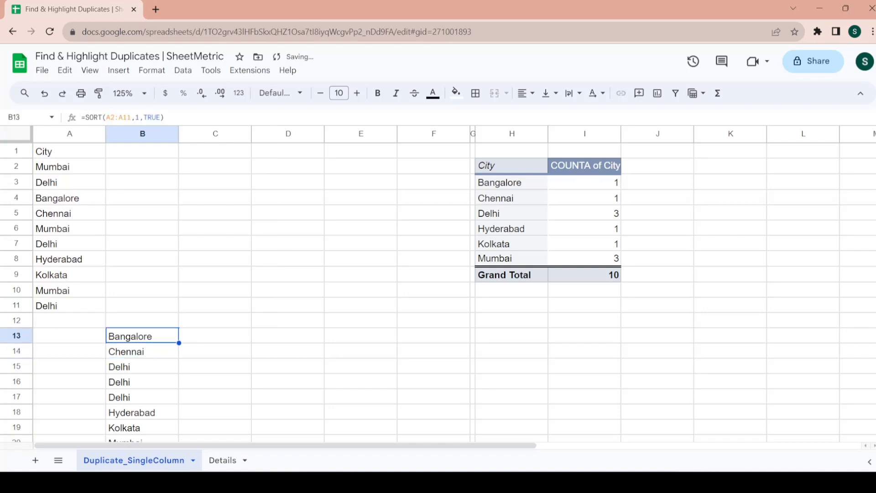
click(143, 351)
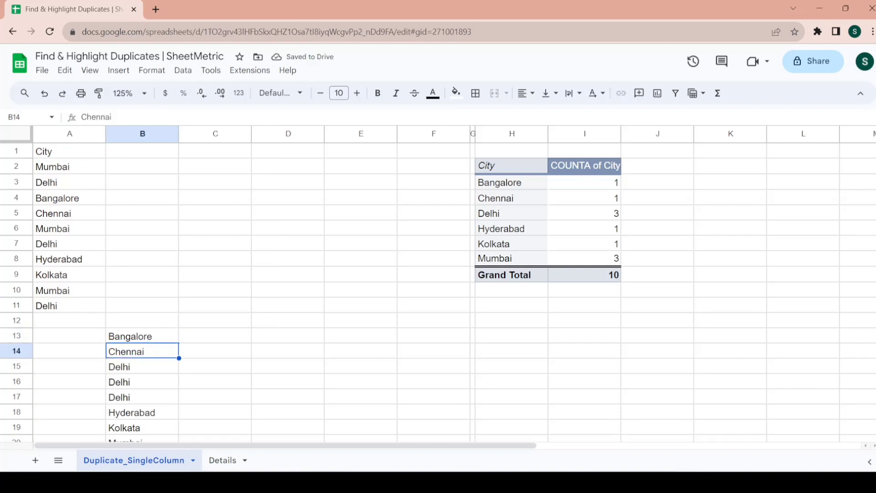
click(143, 367)
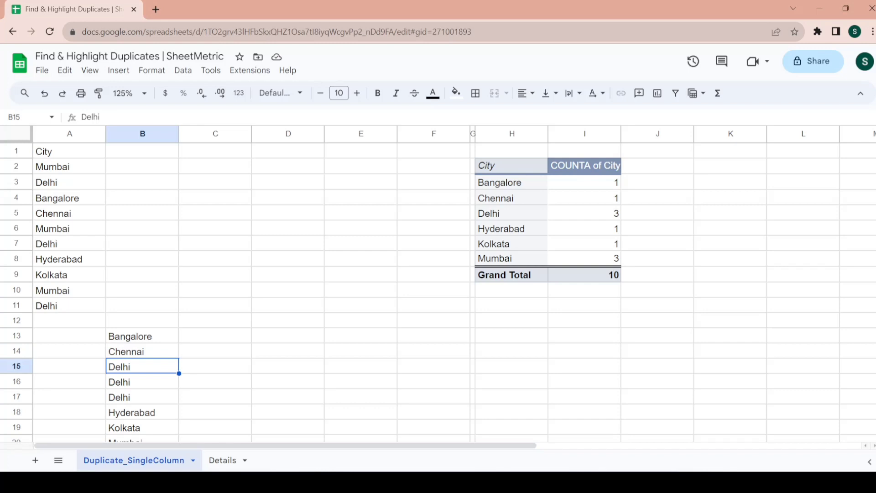
click(142, 382)
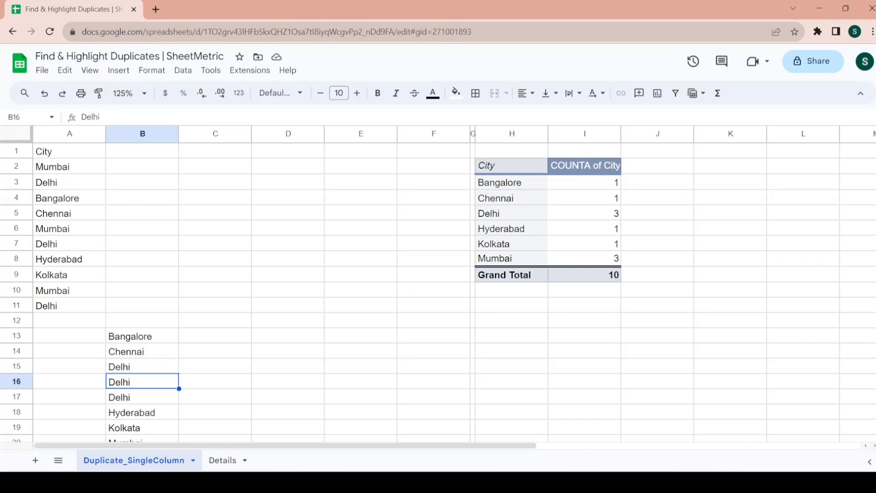
click(143, 397)
click(142, 366)
click(142, 350)
click(142, 397)
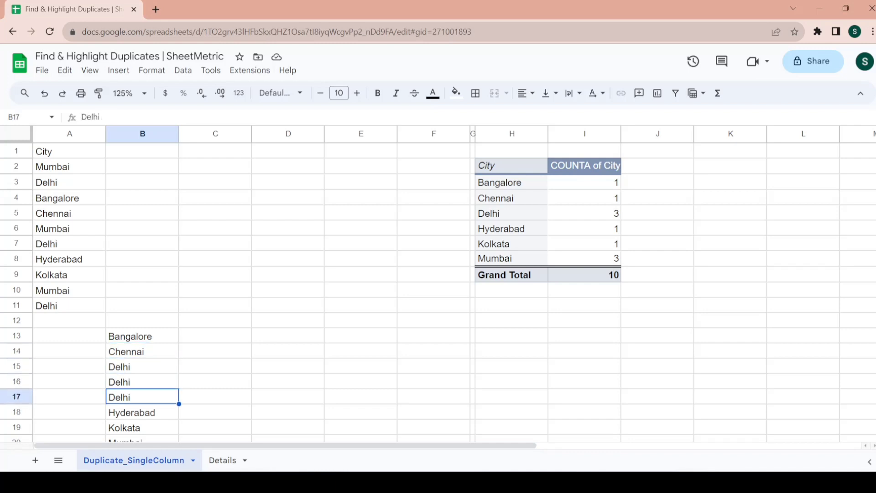
click(143, 412)
key(Down)
key(Down)
key(Down)
key(Down)
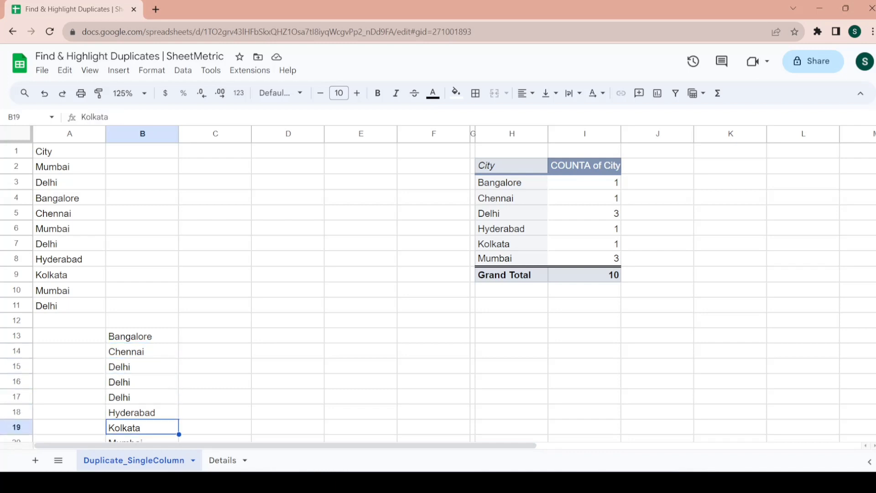
key(Up)
key(Up)
key(Up)
key(Up)
key(Up)
key(Up)
key(Up)
key(Up)
key(Up)
key(Up)
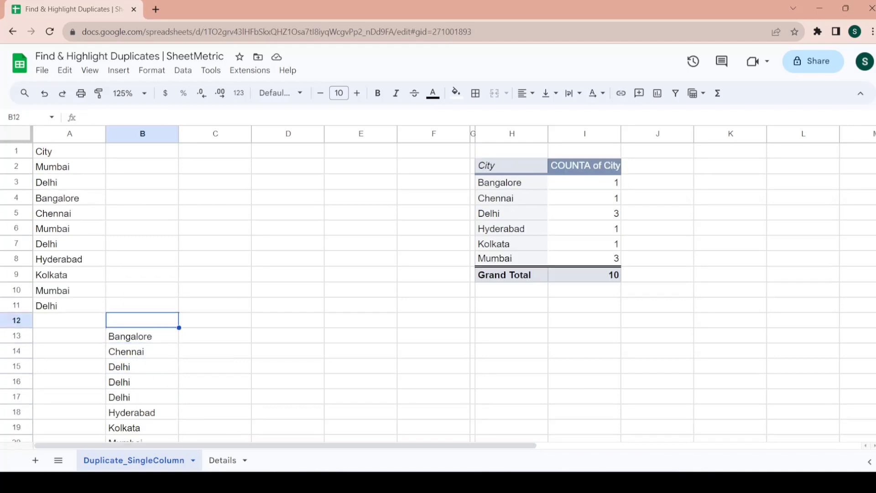
Add a filter to the city list A1:A11 and sort the City column from A to Z.
key(ctrl+Up)
key(Left)
key(shift+Down)
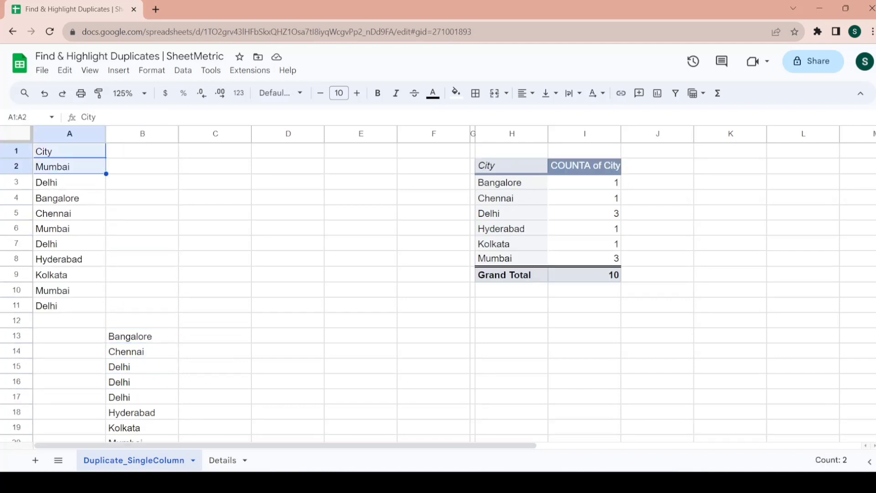
key(ctrl+shift+Down)
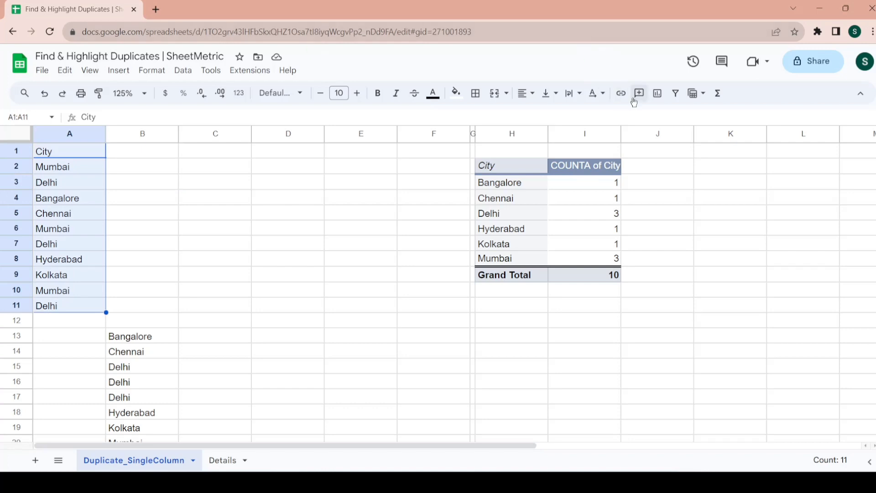
click(675, 94)
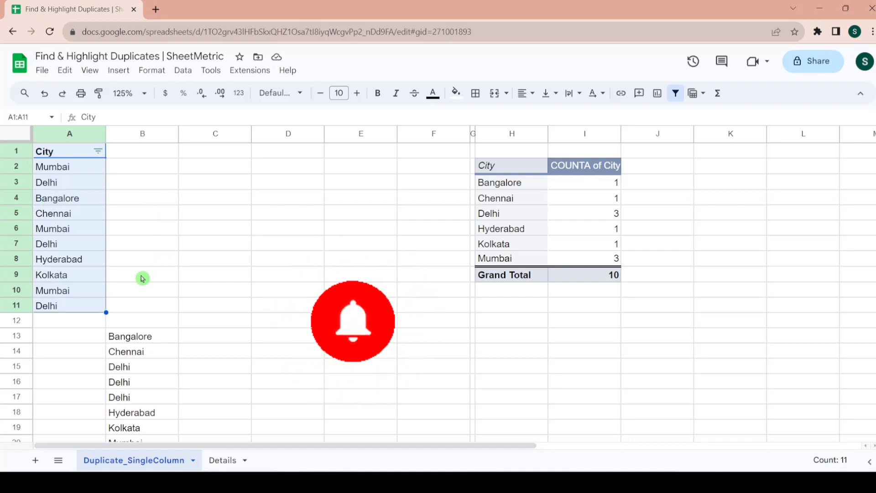
click(98, 151)
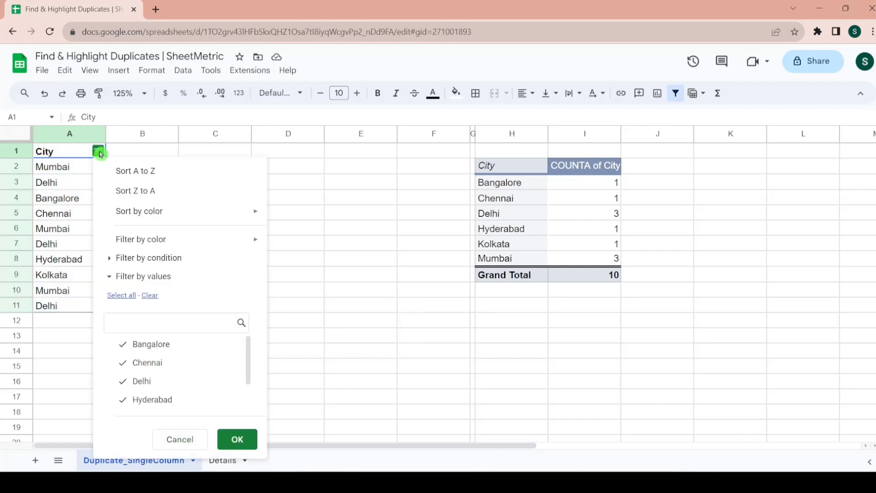
click(162, 179)
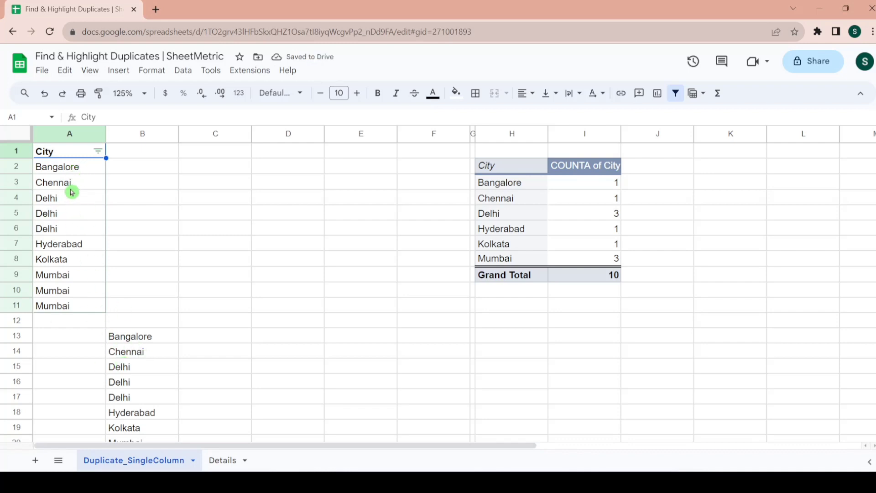
Examine the sorted City column A for repeated cities and compare it with the SORT output at B13.
click(126, 341)
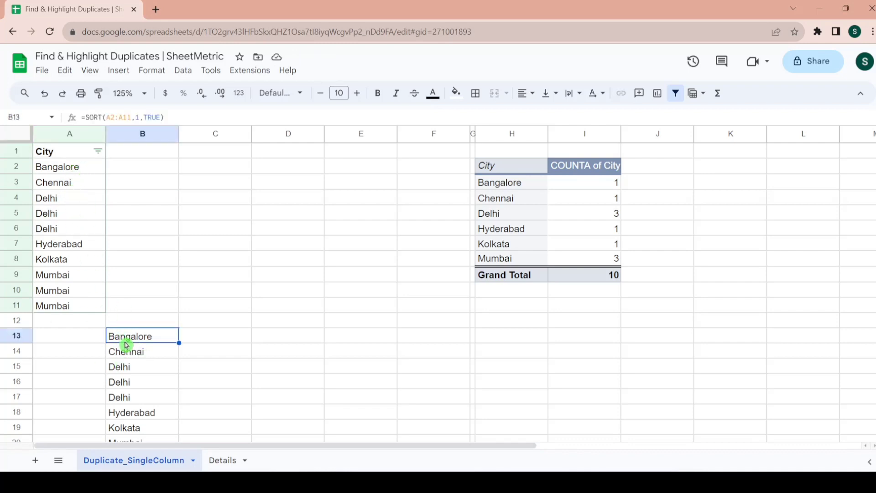
click(68, 199)
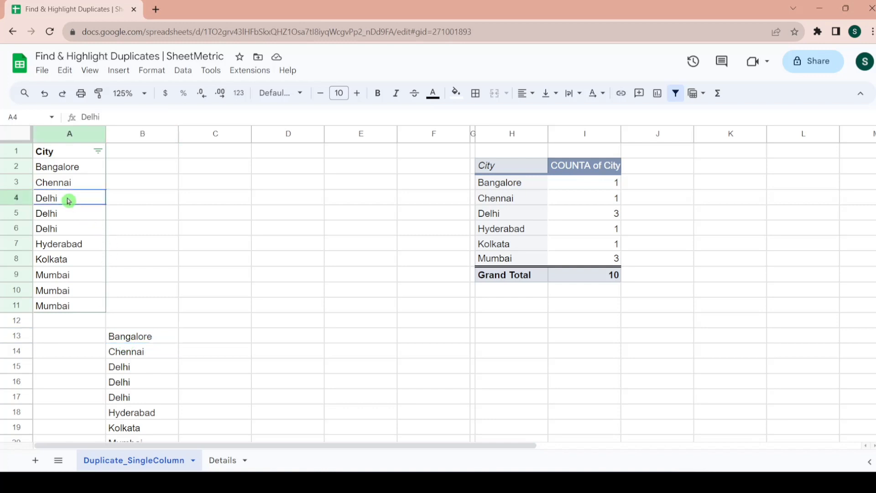
key(Down)
key(Down)
key(Down)
key(Down)
key(Down)
key(Down)
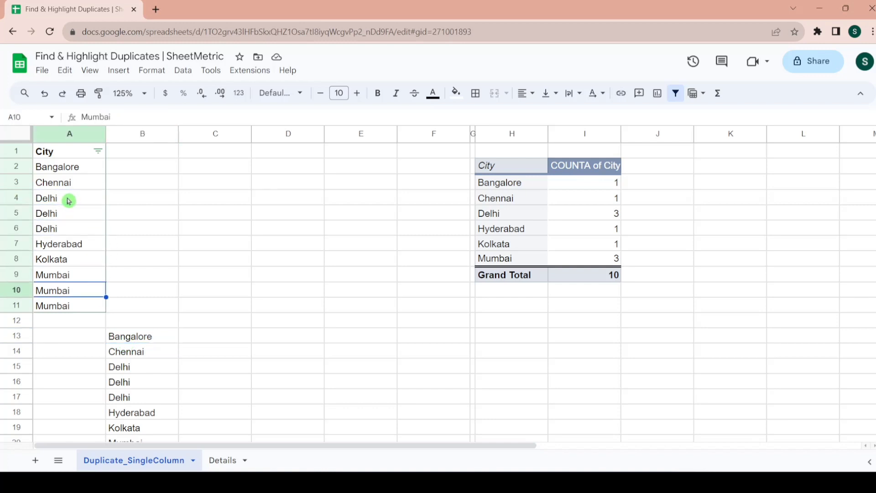
key(Up)
key(Up)
key(Up)
key(Up)
key(Up)
key(Up)
key(Up)
key(Up)
key(Up)
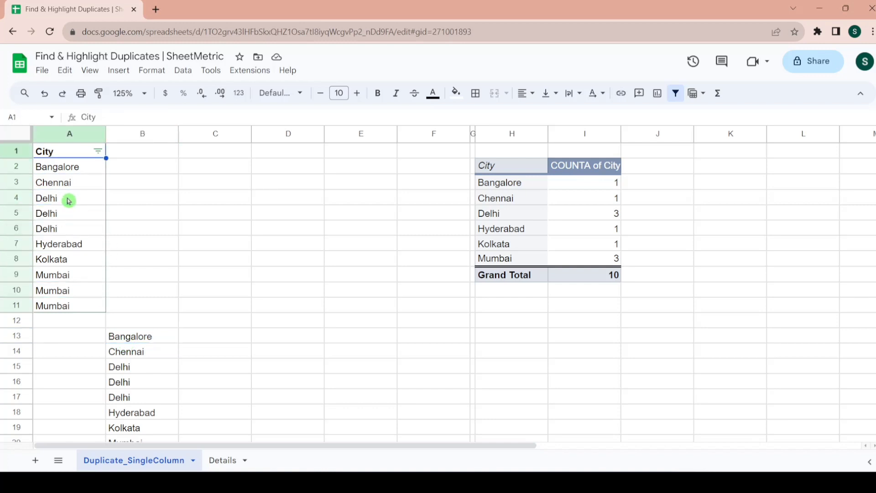
key(Down)
key(Down)
key(Down)
key(Down)
key(Down)
key(Down)
key(Down)
key(Down)
key(Down)
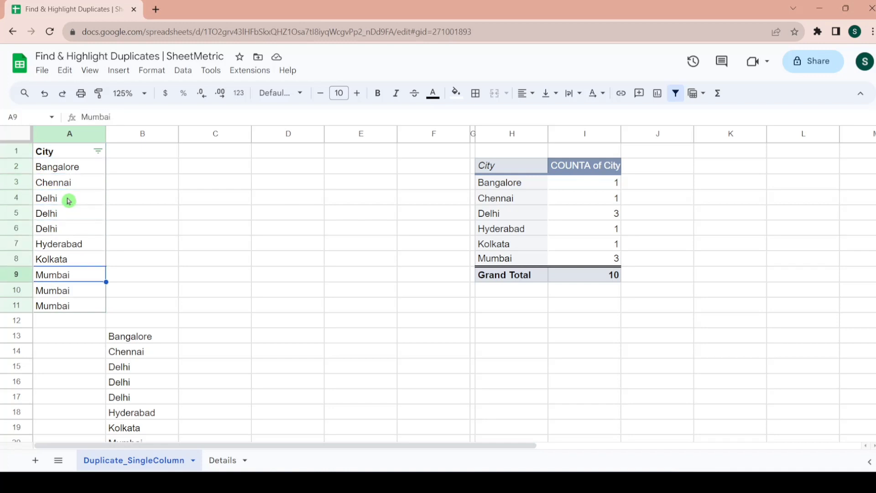
key(Up)
key(Up)
key(Up)
key(Up)
key(Up)
key(Up)
key(Up)
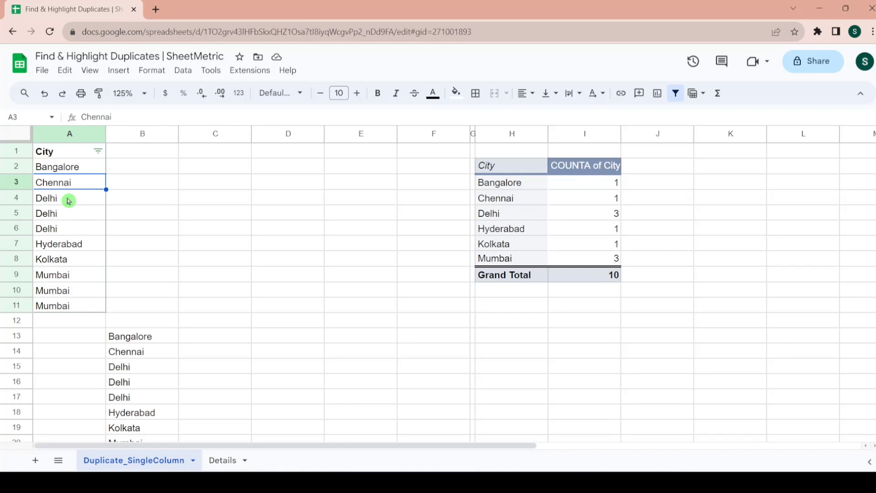
Undo the A to Z sort and the filter on the City column.
key(ctrl+z)
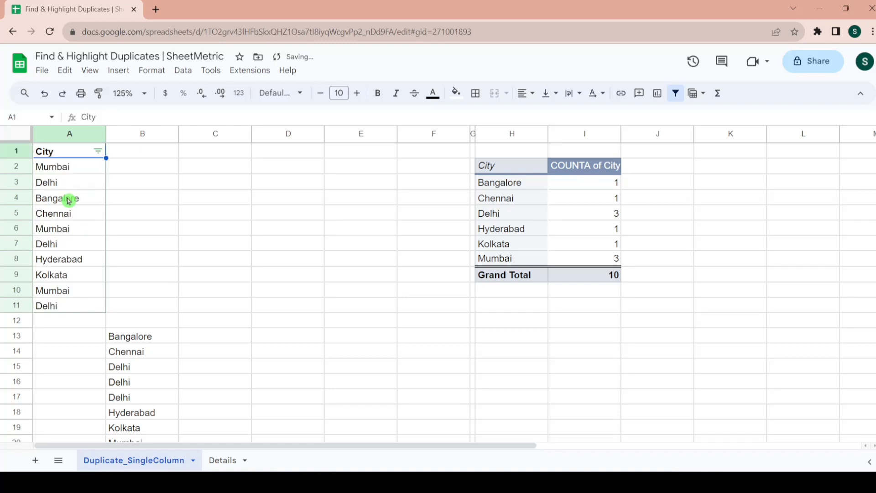
key(ctrl+z)
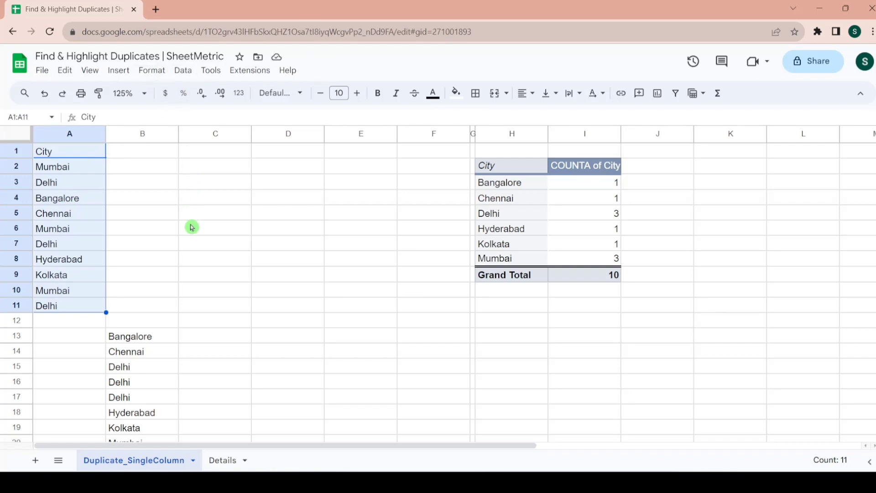
Remove duplicates from the city list A1:A11, treating the first row as a header and analyzing Column A - City.
click(183, 70)
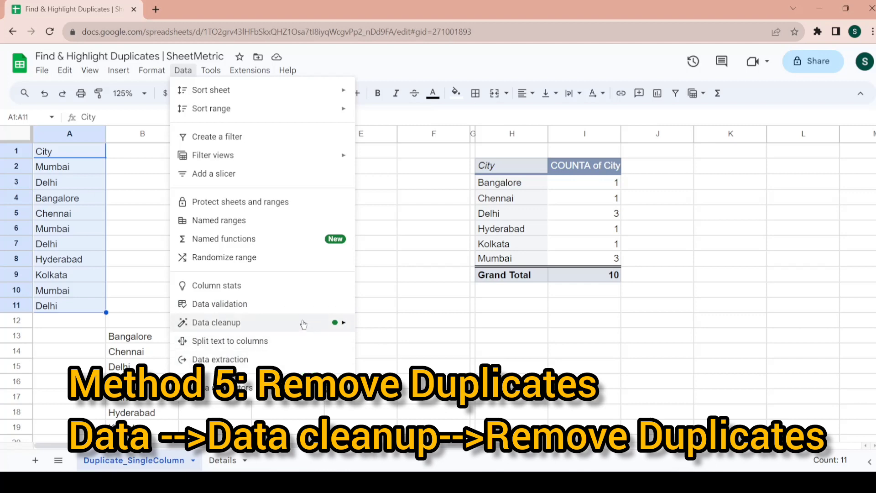
mouse_move(301, 322)
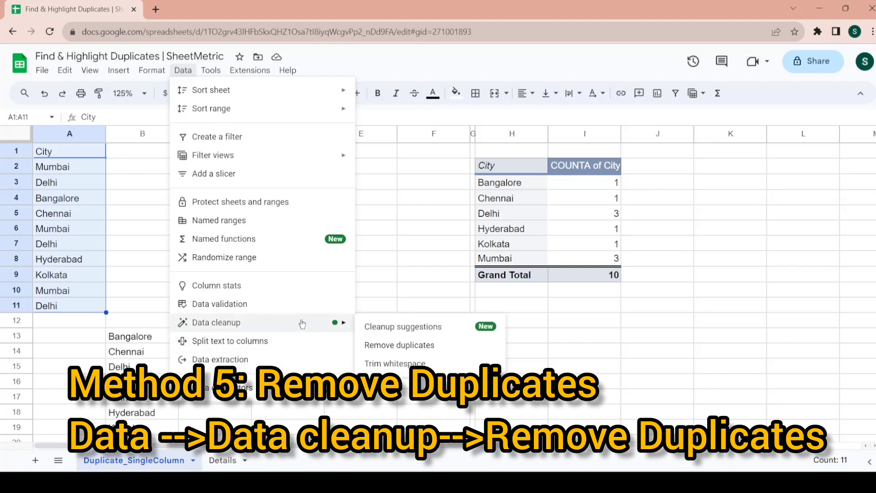
click(420, 346)
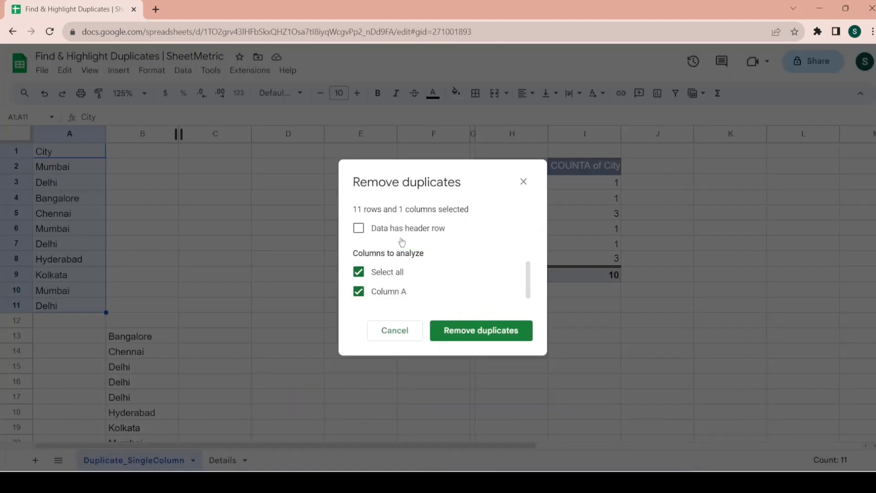
click(359, 229)
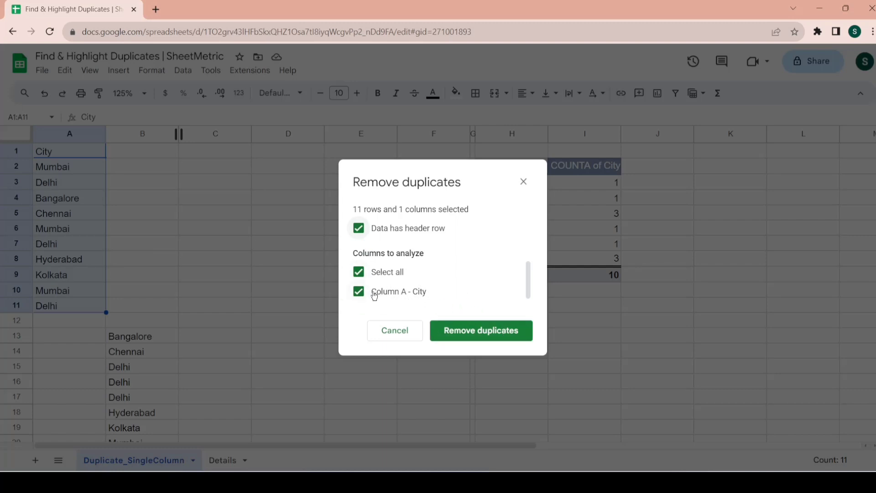
click(477, 334)
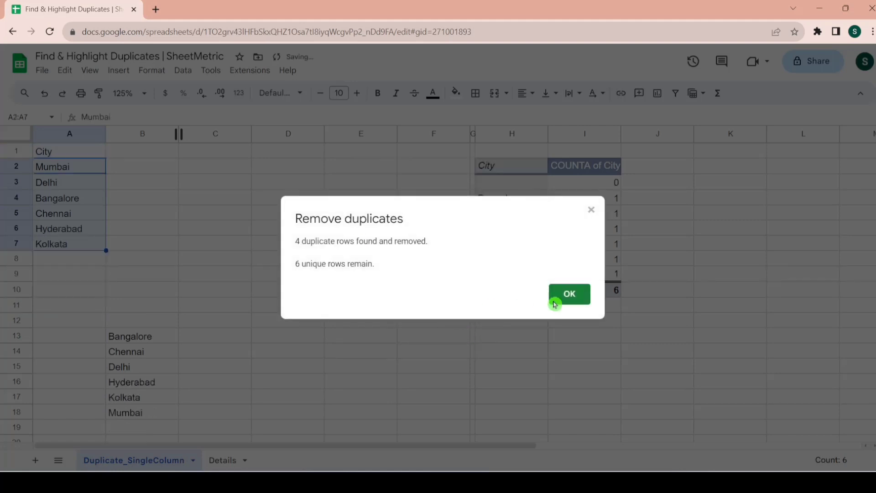
click(570, 296)
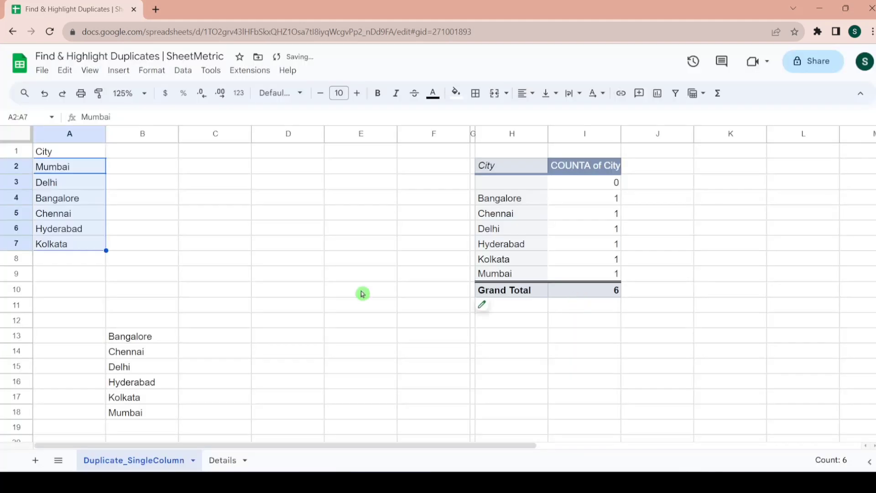
Examine the remaining cities in A2:A7 for any repeated entries.
click(85, 152)
key(Down)
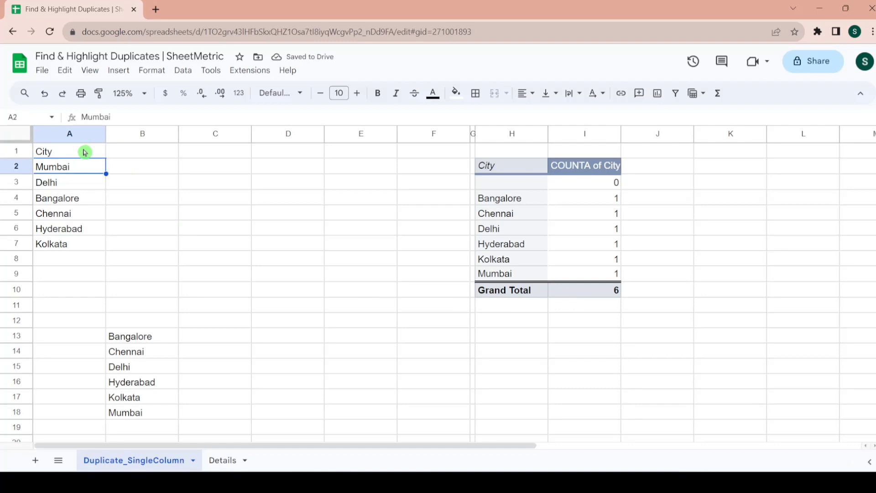
key(shift+Down)
key(shift+Down)
key(shift+Down)
key(shift+Down)
key(shift+Down)
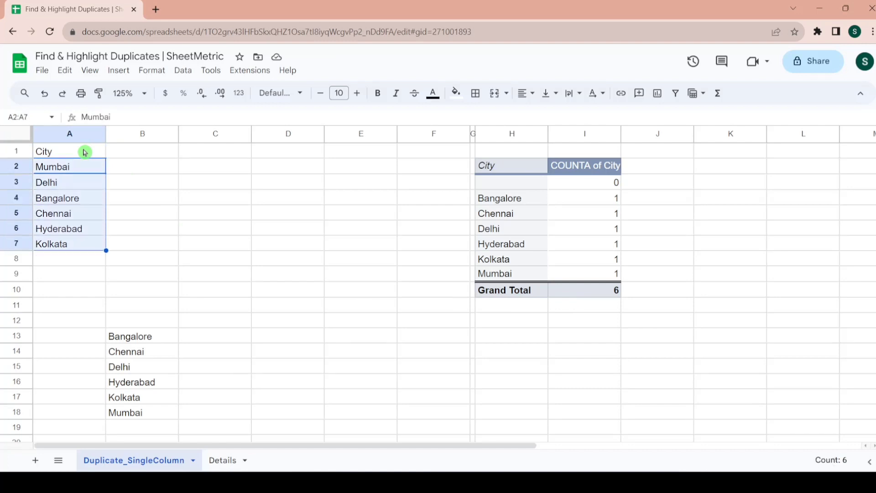
Undo the duplicate removal on the City column.
click(85, 152)
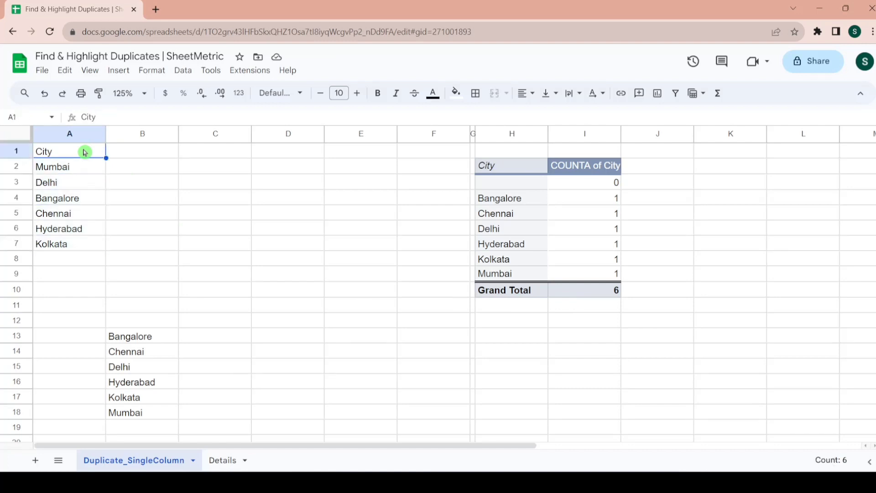
key(ctrl+z)
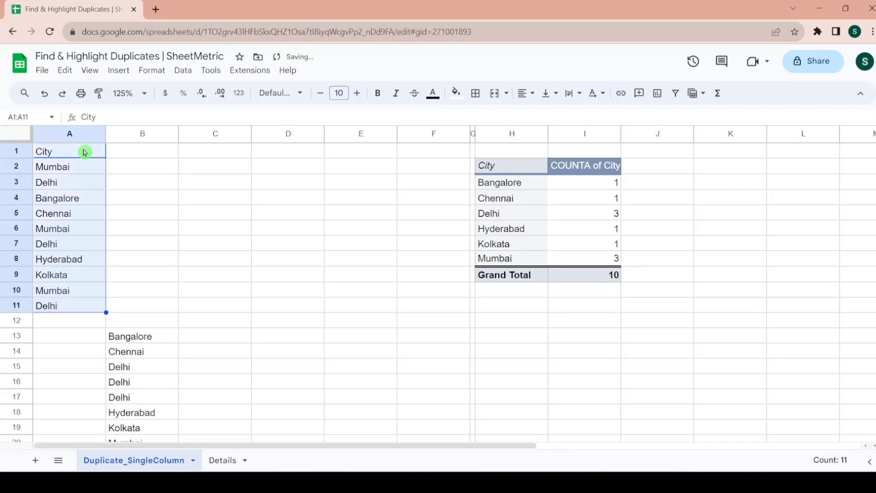
key(ctrl+z)
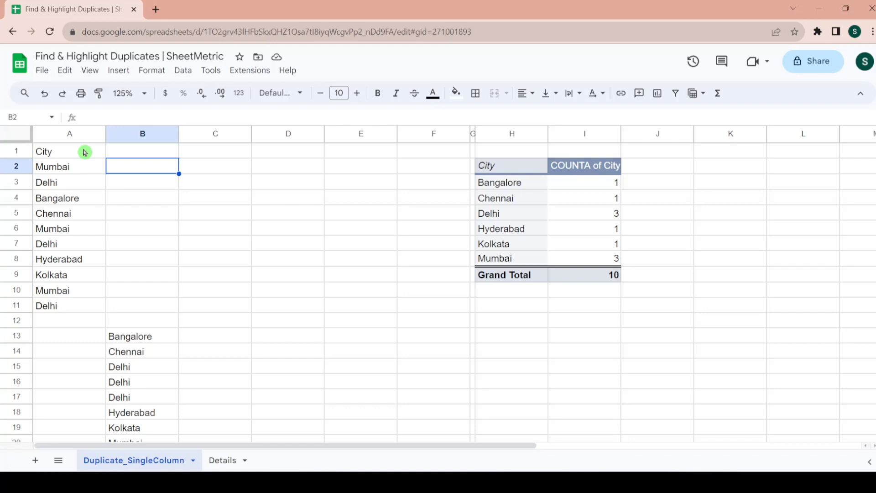
Enter the formula =COUNTIF($A$2:$A$11,A2) in B2 to count how often the first city occurs in the list.
text(=counti)
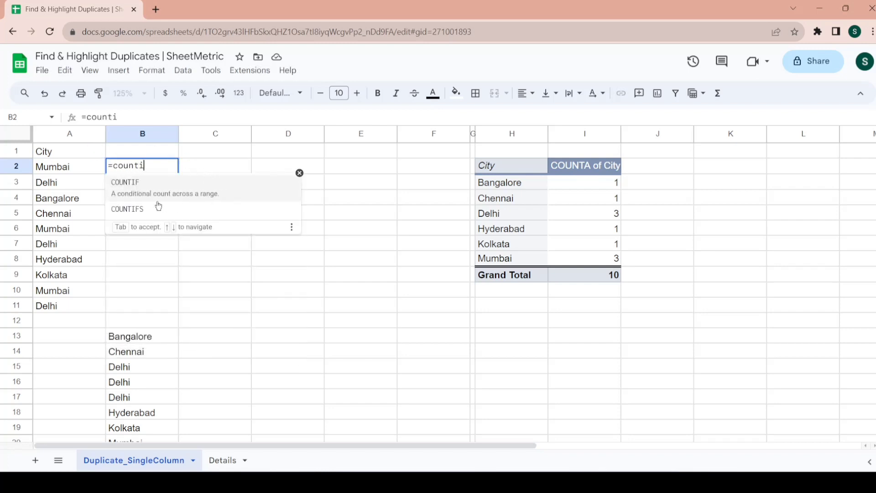
click(227, 187)
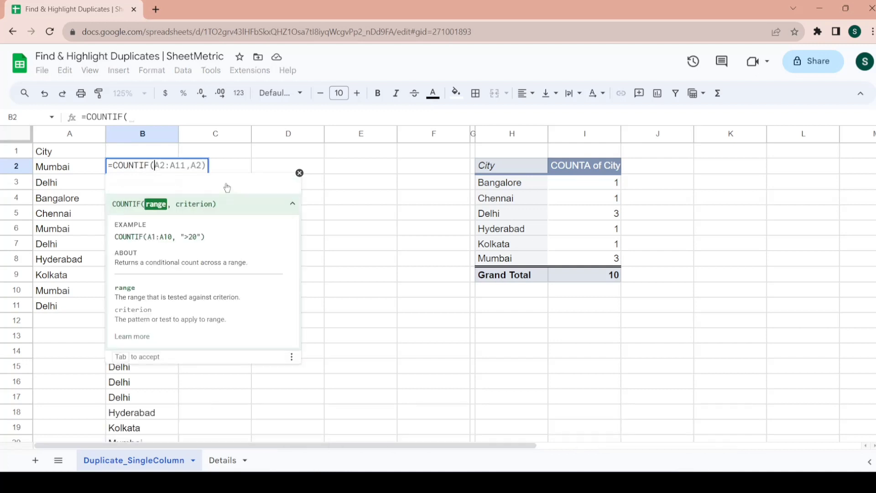
click(70, 167)
key(ctrl+shift+Down)
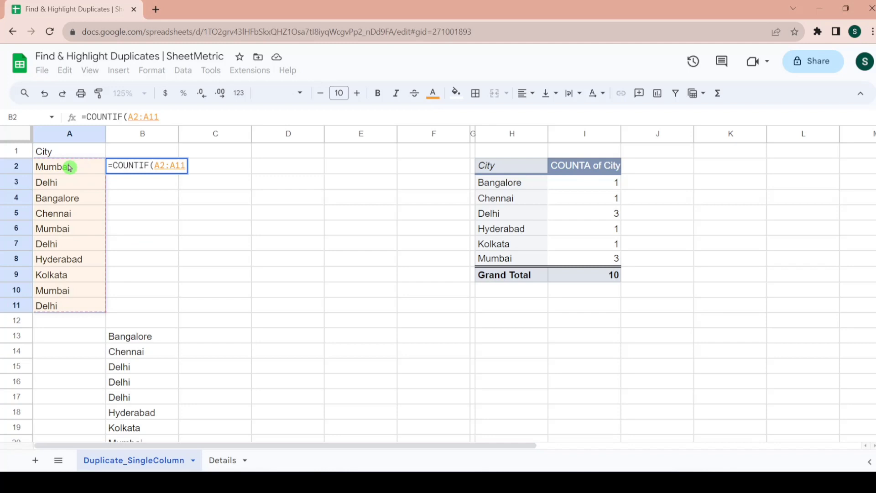
key(F4)
text(,)
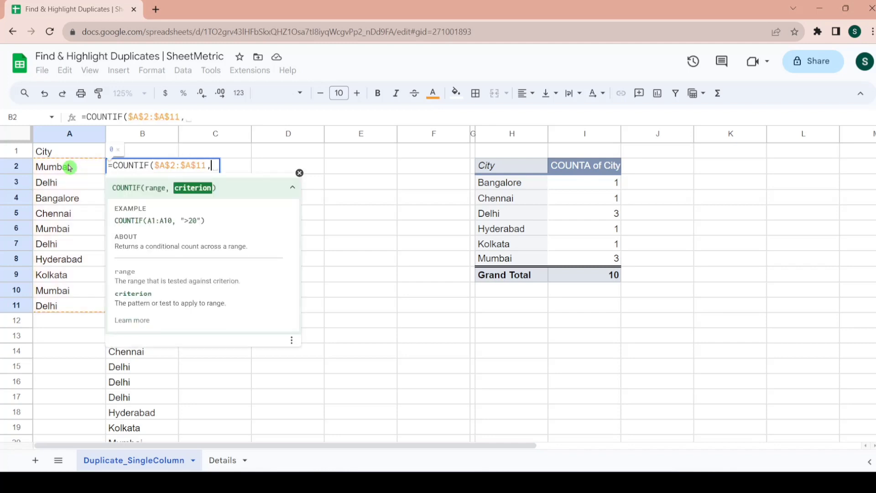
click(89, 167)
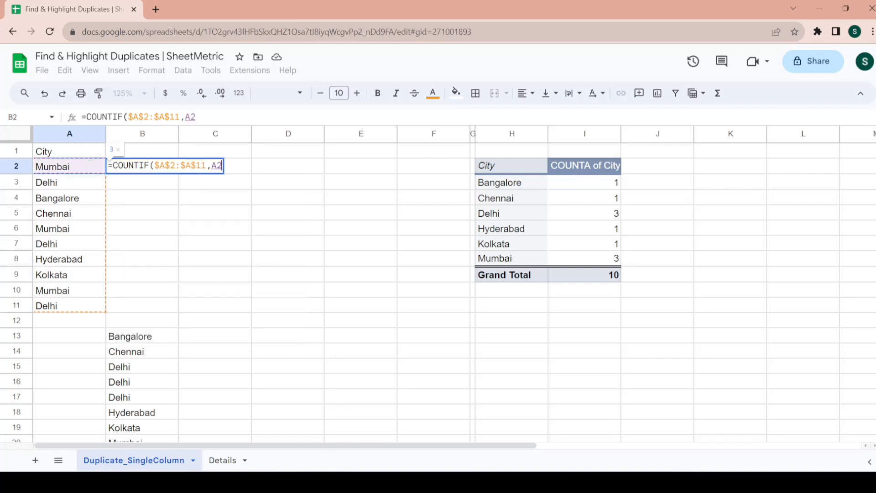
click(223, 170)
text())
key(Return)
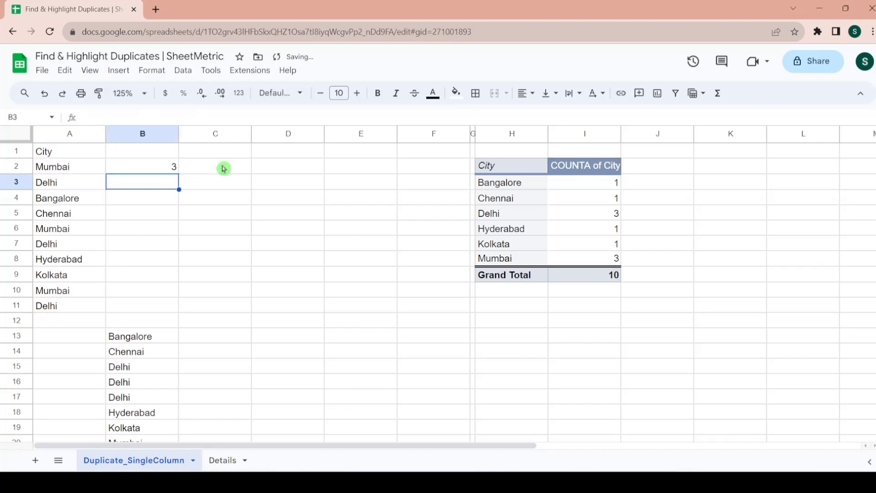
Fill the COUNTIF formula from B2 down through B11 and check the copied formula in B3.
key(Up)
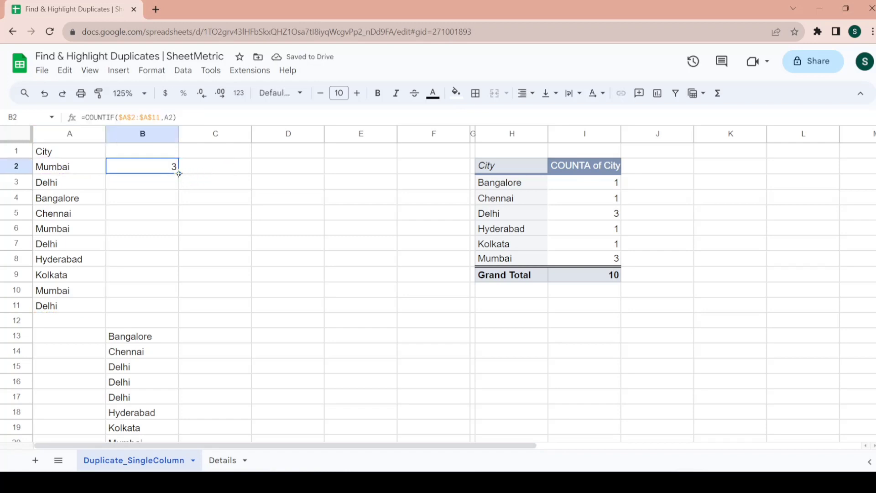
drag(178, 174, 159, 315)
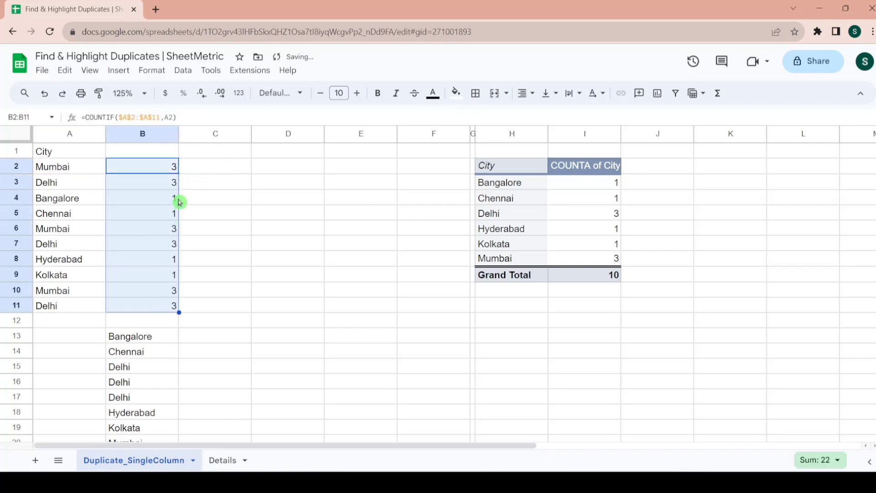
click(170, 182)
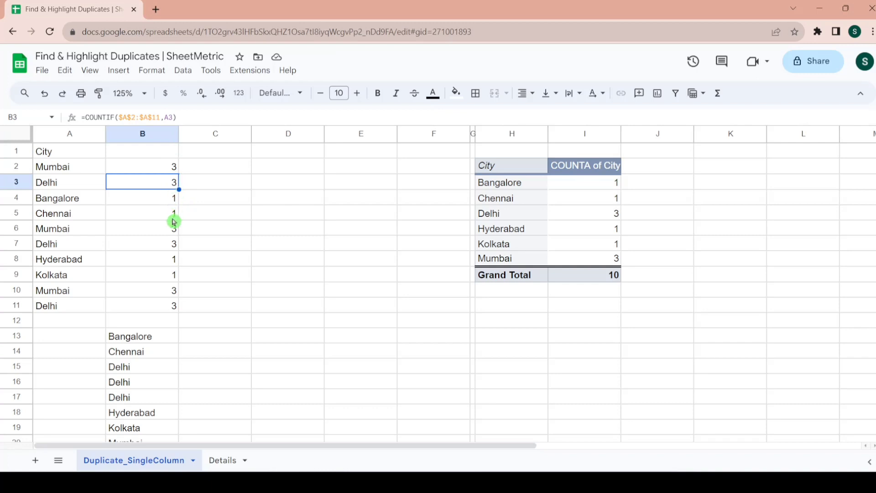
Compare each city in A2:A11 with its COUNTIF result in column B.
click(71, 170)
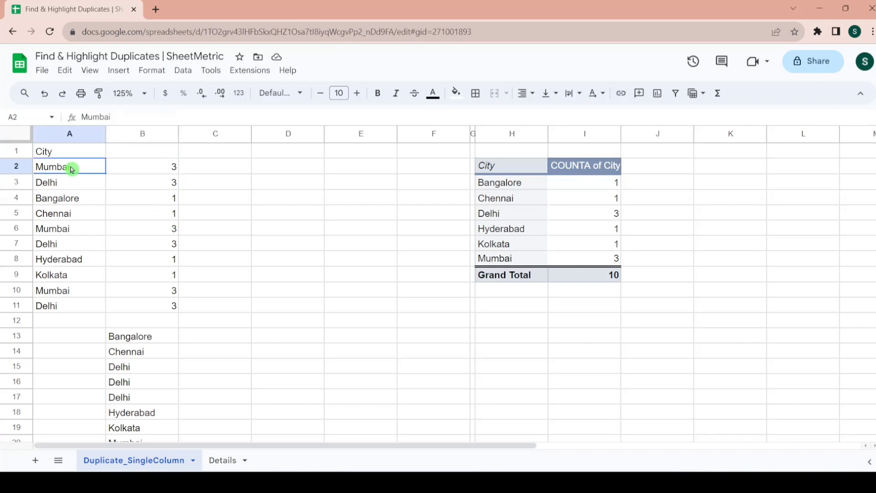
key(ctrl+shift+Down)
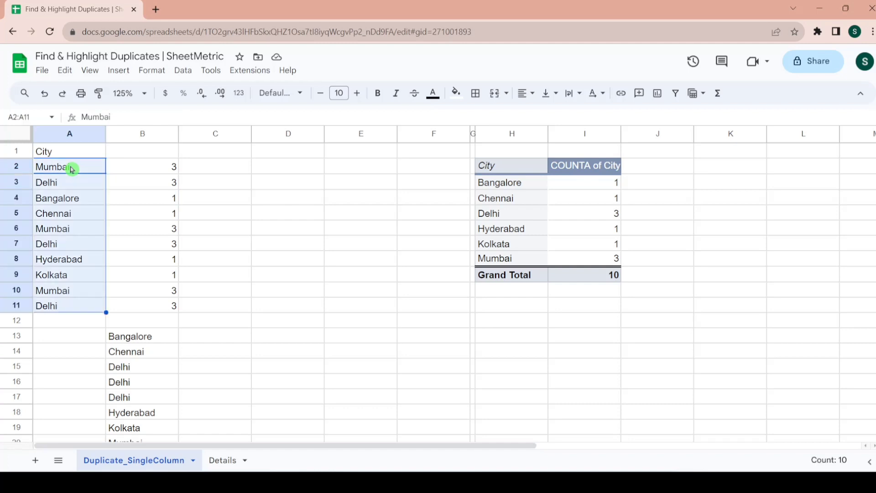
key(Right)
key(Down)
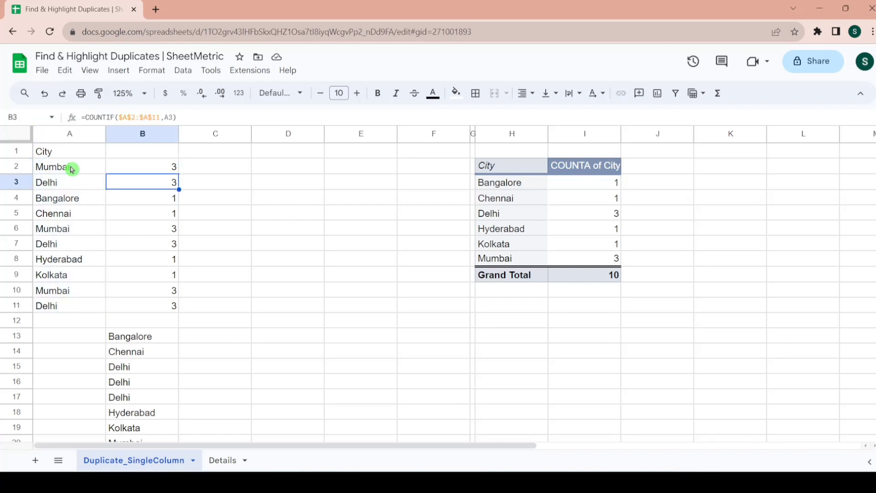
key(Up)
key(Left)
key(Right)
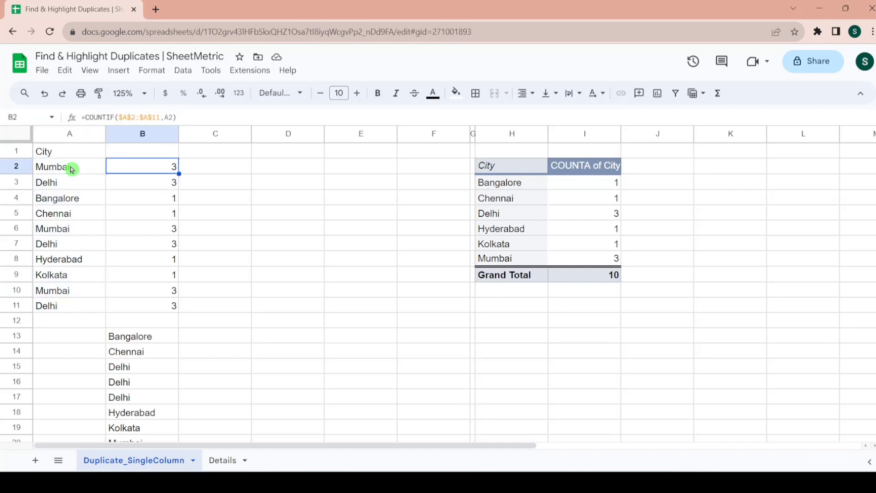
key(Down)
key(Down)
key(Down)
key(Down)
key(Down)
key(Down)
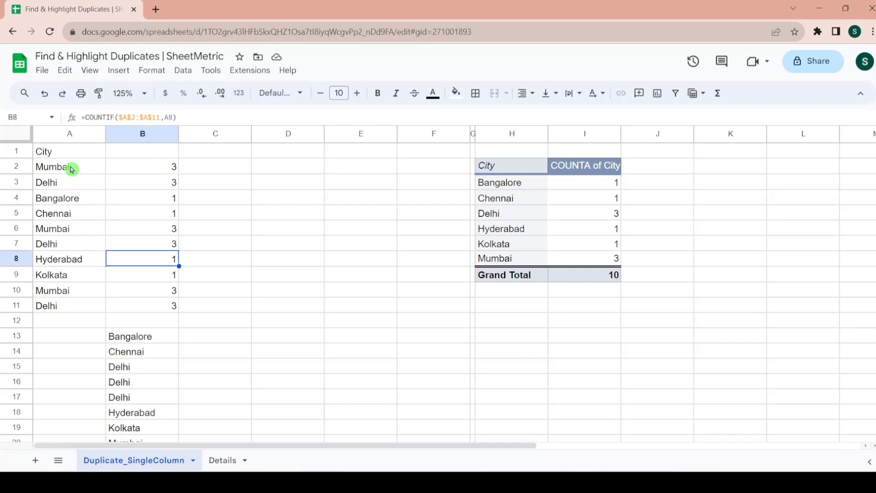
key(Down)
key(Down)
Examine the counts in B2:B10 for cities that occur more than once.
click(215, 166)
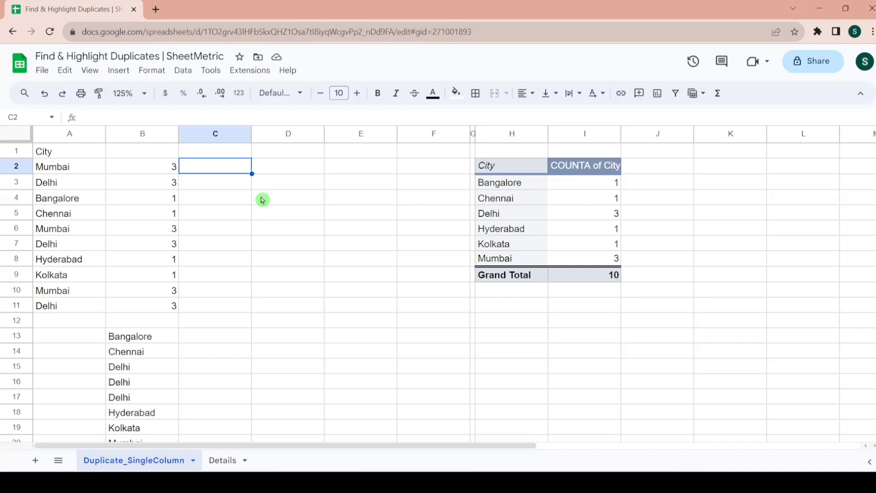
key(Left)
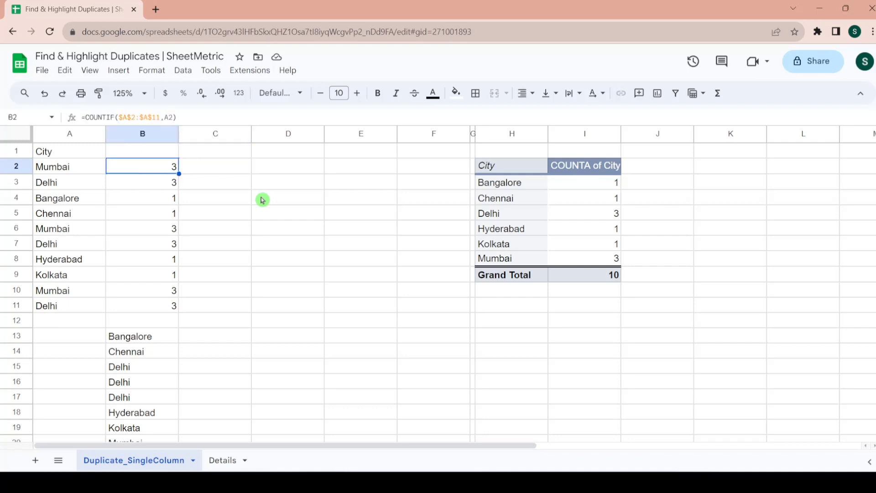
key(shift+Down)
key(shift+Down)
key(shift+Down)
key(shift+Down)
key(shift+Down)
key(shift+Down)
key(shift+Down)
key(shift+Down)
key(shift+Down)
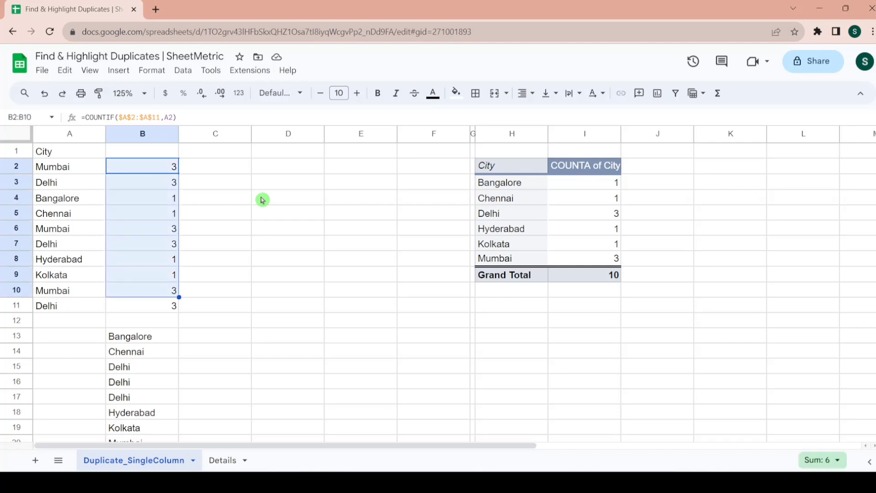
key(Right)
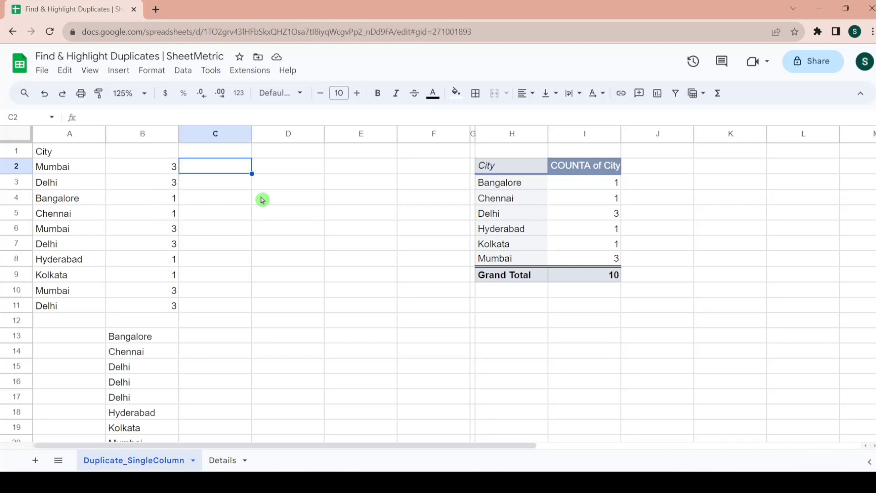
key(Left)
key(Right)
text(=)
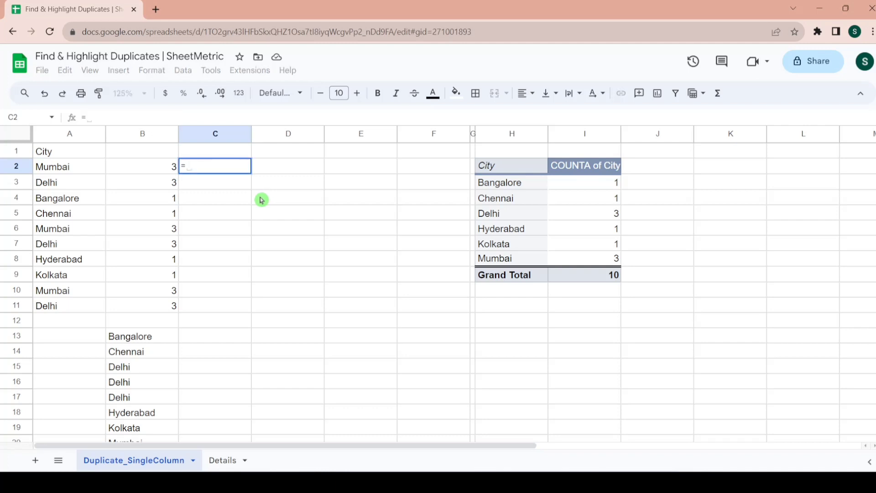
key(BackSpace)
key(Left)
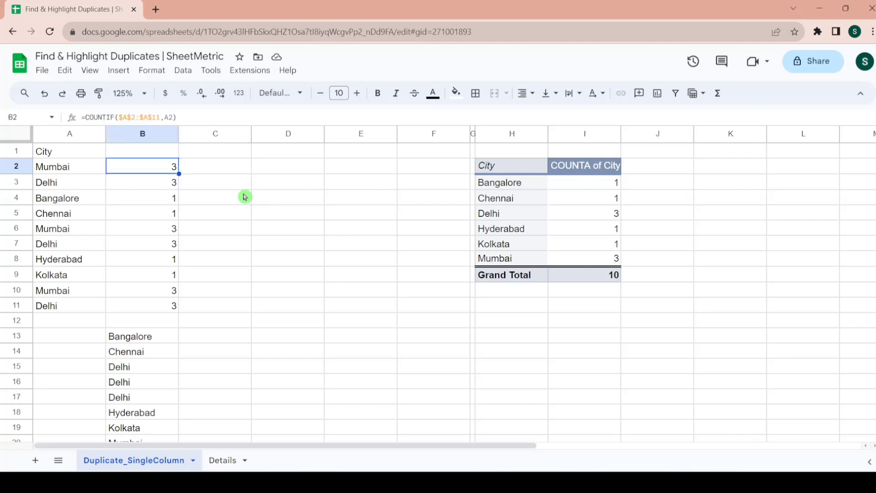
Review the COUNTIF formulas in B2 through B6, checking how the range and criterion references behave from row to row.
key(Down)
key(Down)
key(Down)
key(Down)
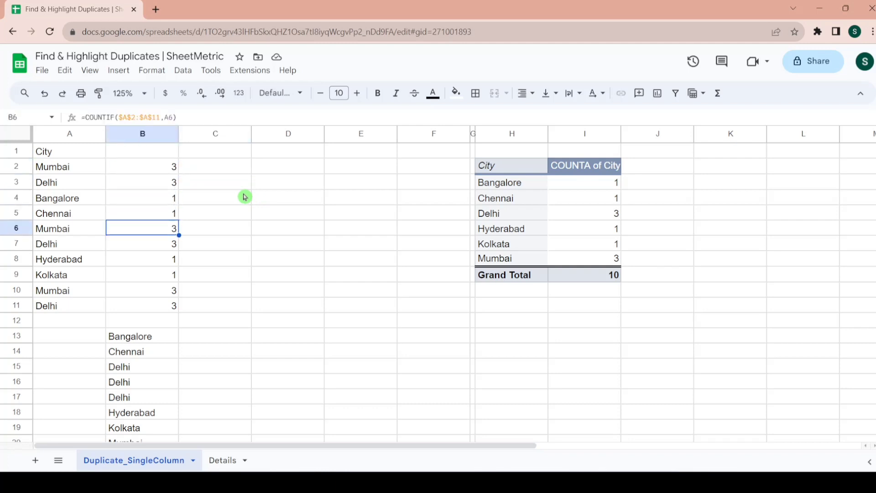
key(Up)
key(Up)
key(Up)
key(Up)
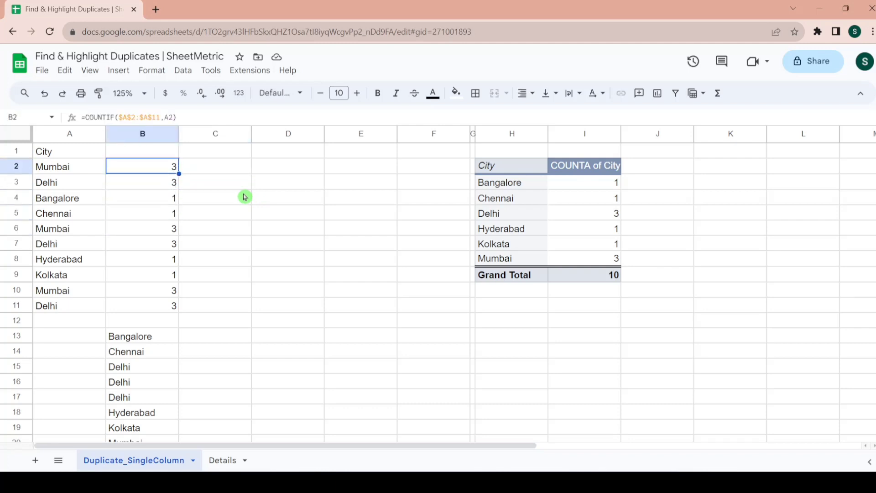
Copy the full text of the COUNTIF formula in B2 and leave the cell's edit mode.
drag(177, 118, 76, 121)
key(ctrl+c)
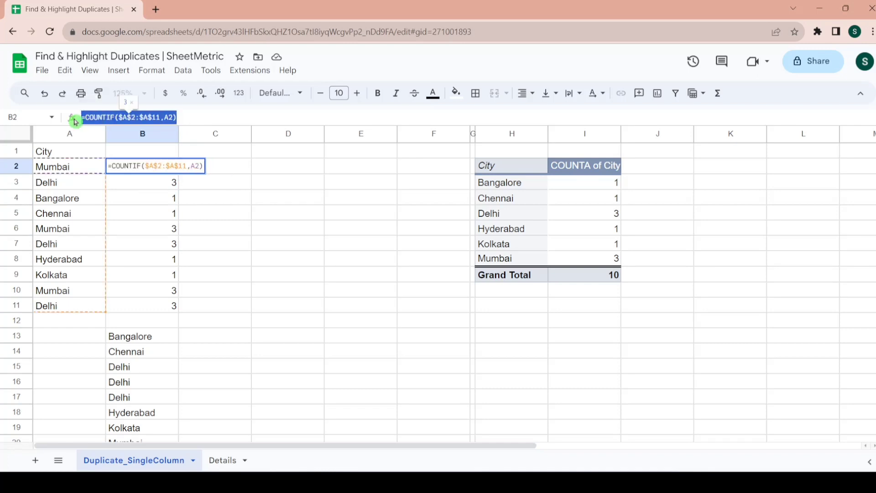
key(Escape)
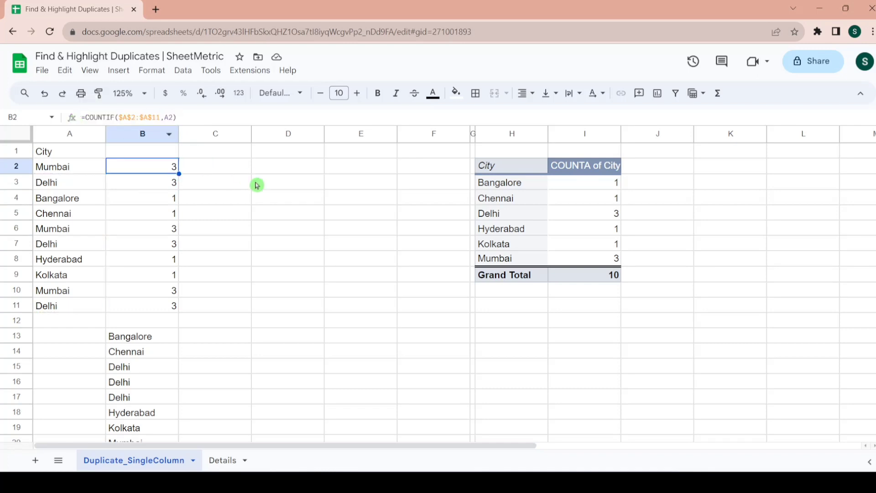
Enter =COUNTIF($A$2:$A$11,A2)>1 in cell C2, reusing the copied COUNTIF formula.
double_click(217, 166)
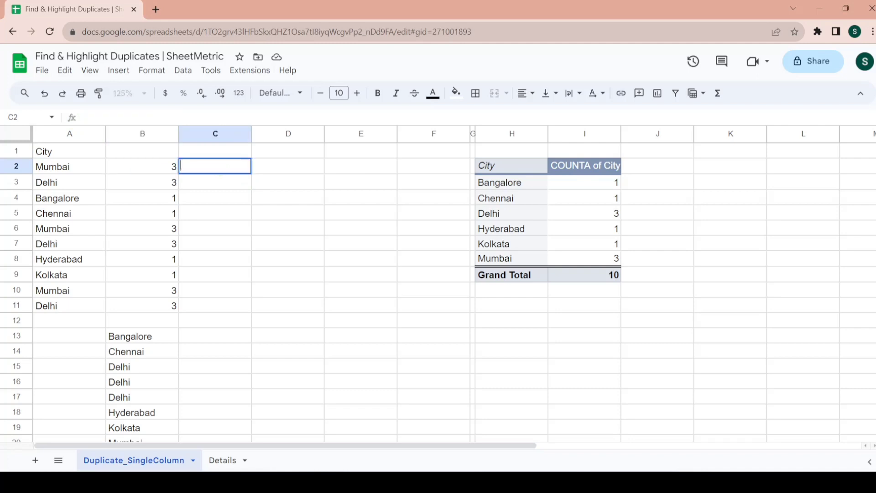
key(ctrl+v)
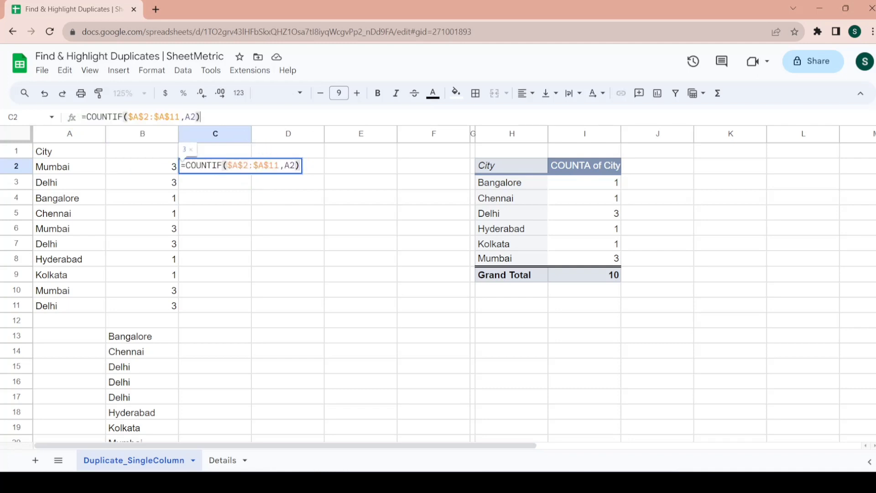
text(>1)
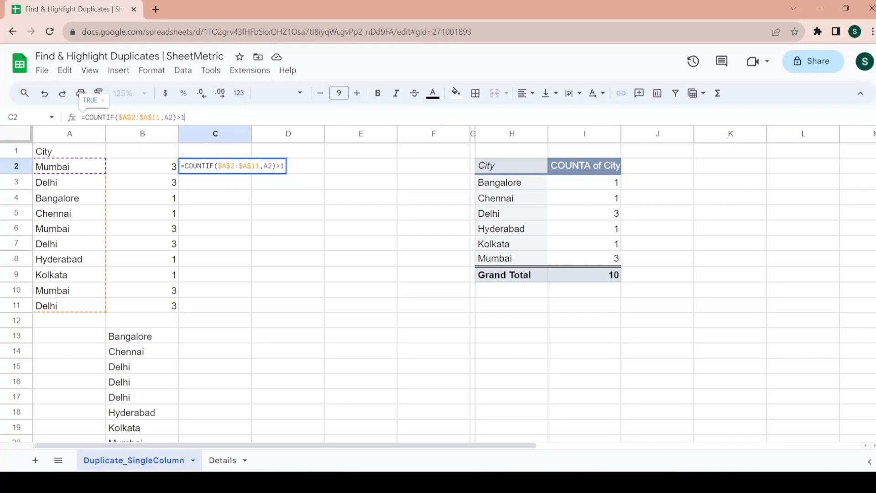
key(Return)
Fill the C2 formula down through C11 and check the formulas in C2 and C3.
key(Up)
key(shift+Down)
key(shift+Down)
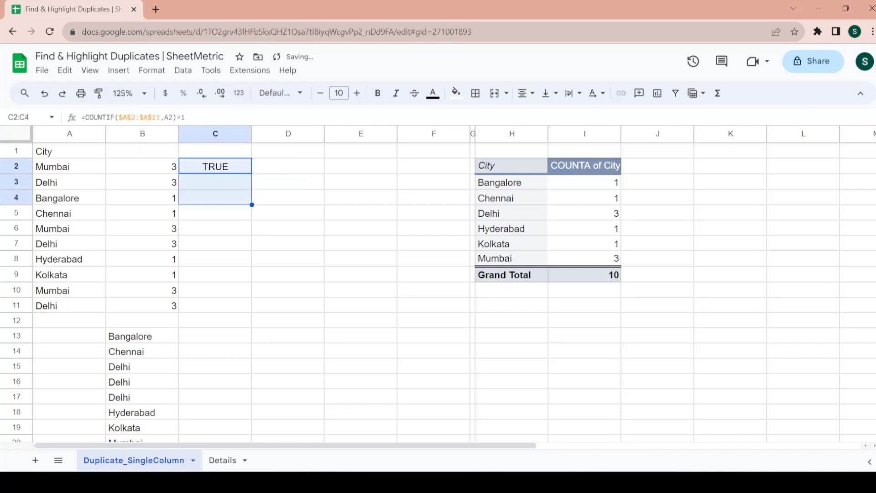
key(shift+Down)
key(shift+Down)
key(shift+Down)
key(shift+Down)
key(shift+Down)
key(shift+Down)
key(shift+Down)
key(ctrl+d)
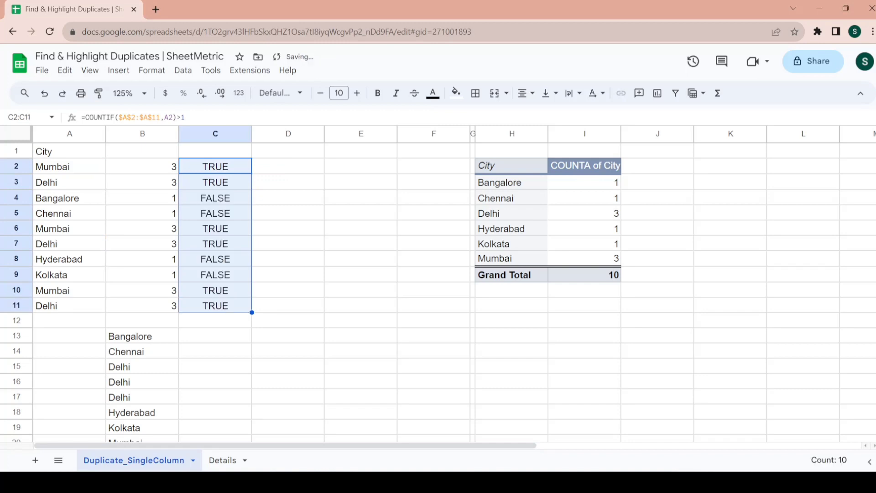
key(Down)
key(Up)
key(Down)
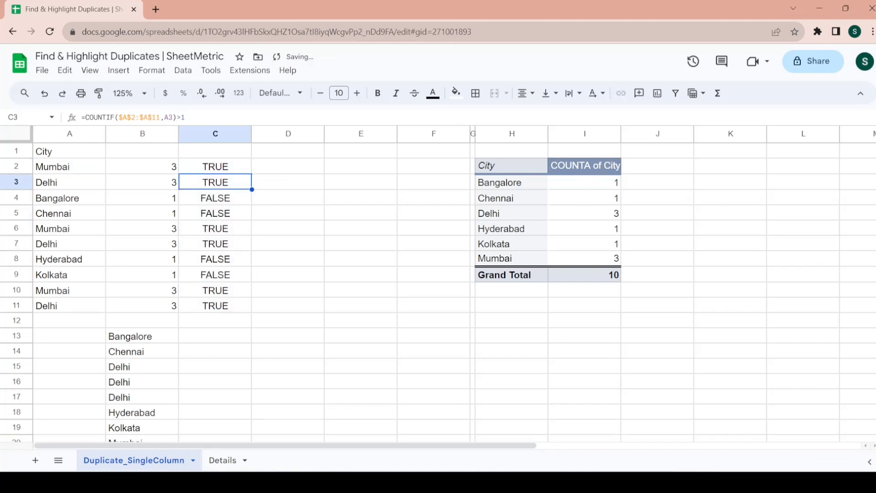
key(Up)
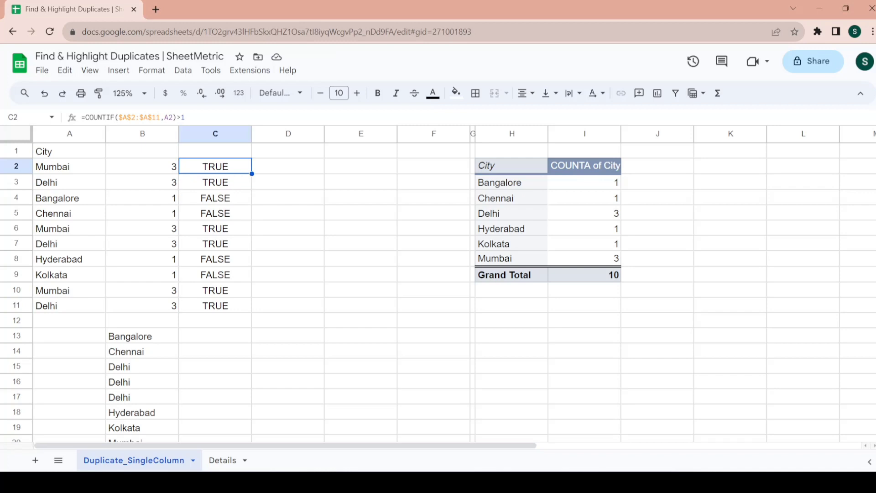
key(F2)
Start a conditional formatting rule for the cities in A2:A11 with the condition "Custom formula is".
click(91, 165)
key(ctrl+shift+Down)
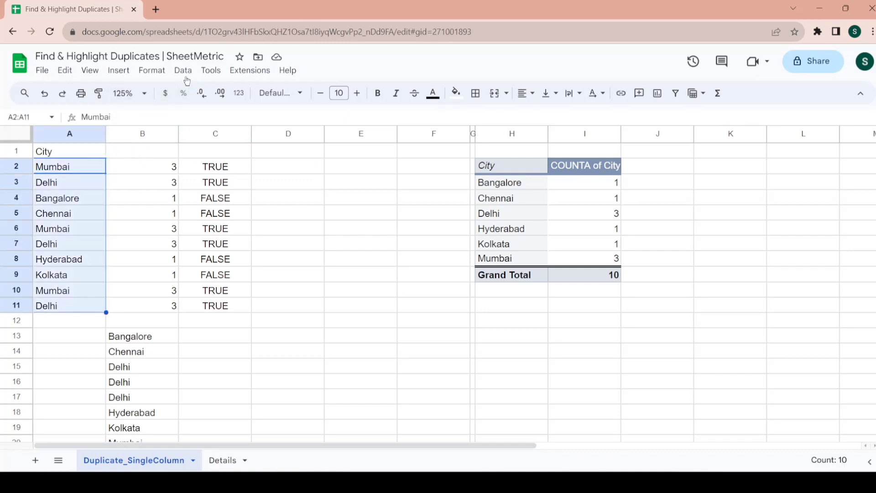
click(153, 72)
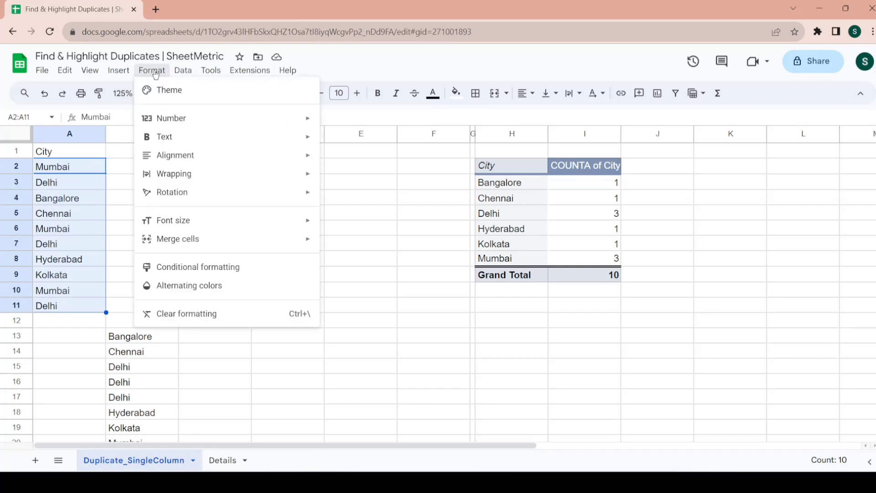
click(248, 272)
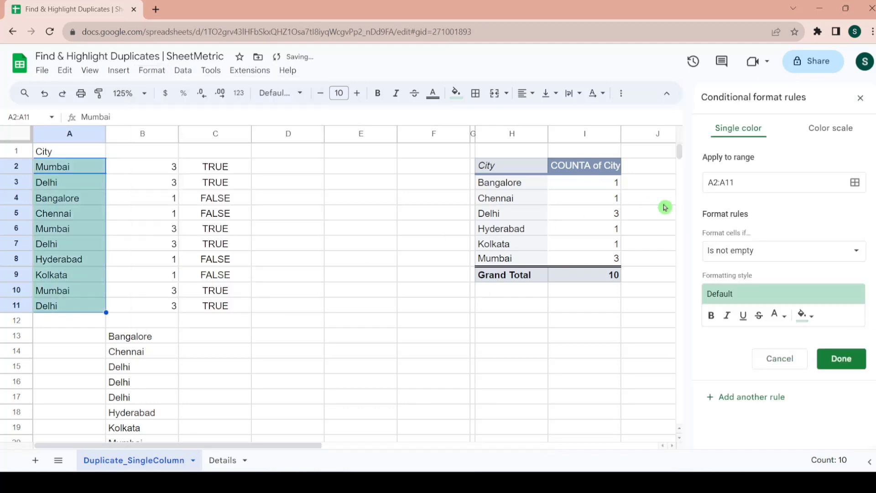
click(833, 250)
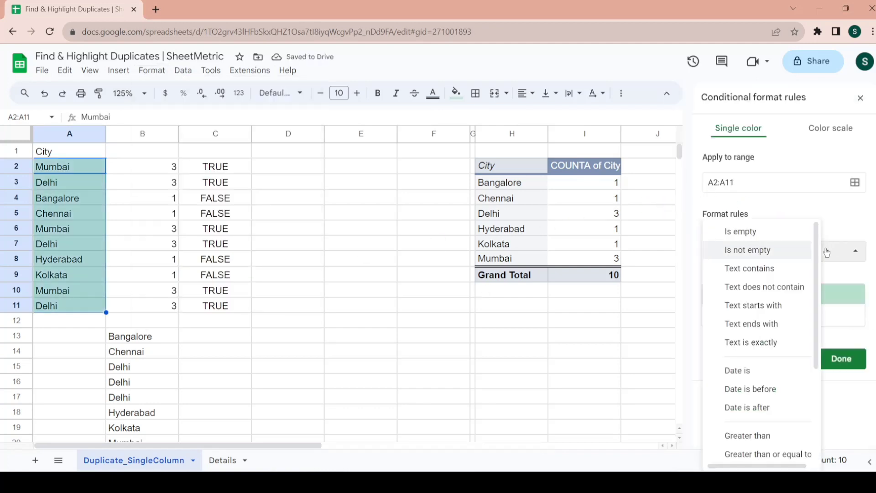
drag(817, 250, 817, 404)
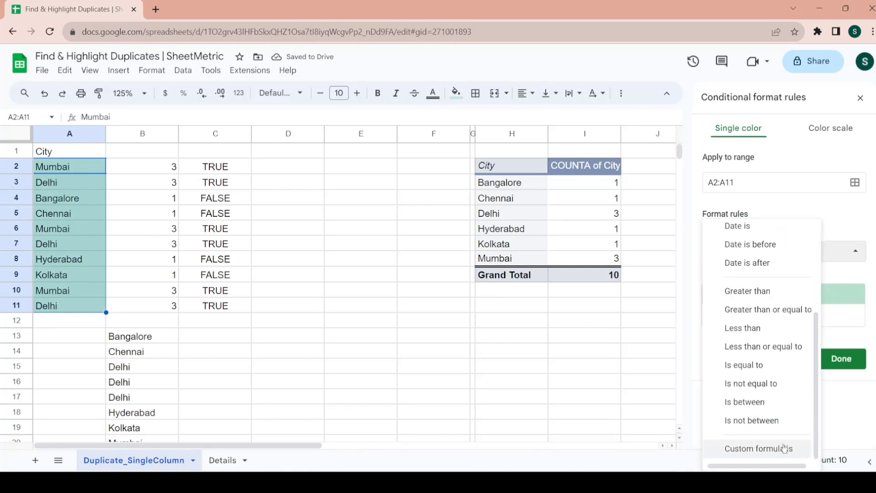
click(771, 449)
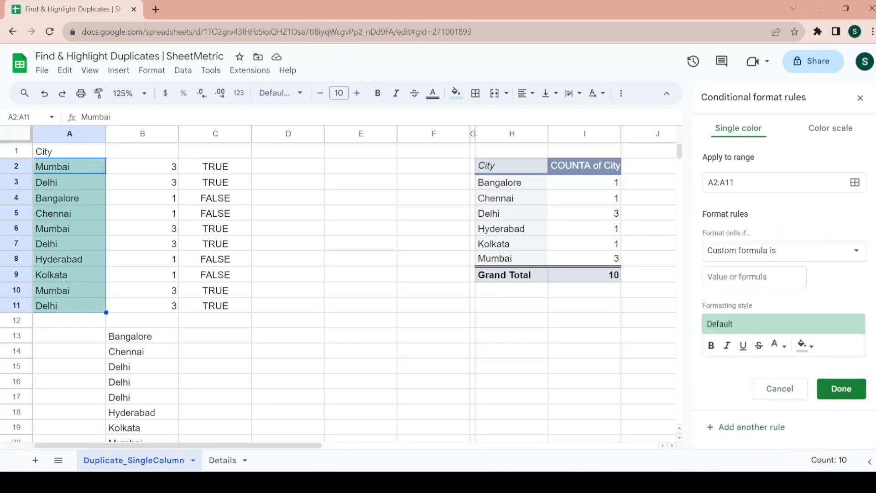
Copy the formula =COUNTIF($A$2:$A$11,A2)>1 from C2 and use it as the rule's custom formula.
click(755, 276)
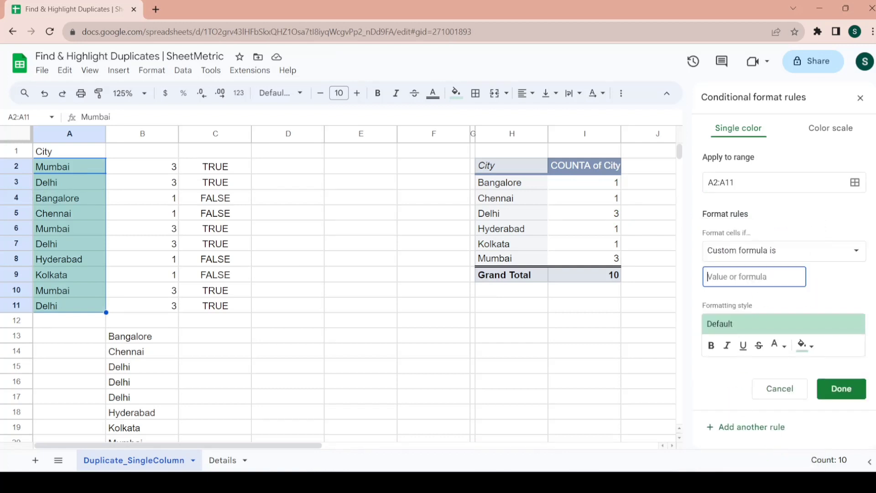
click(243, 169)
click(80, 117)
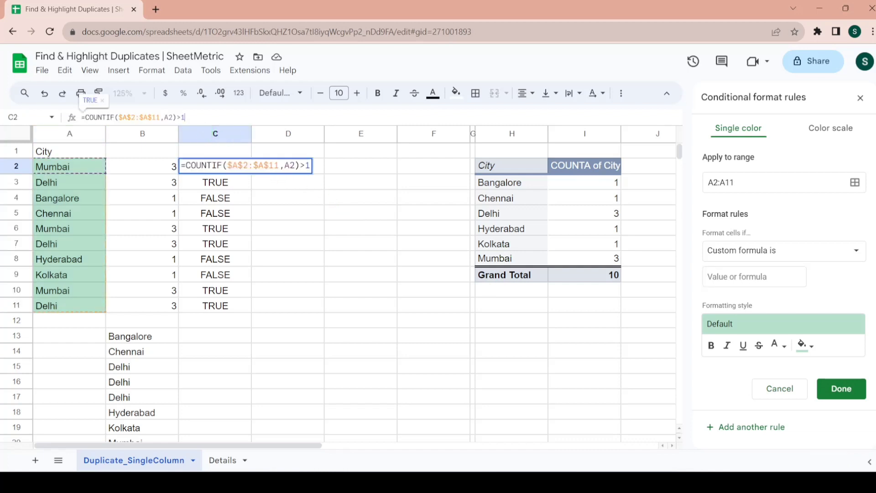
key(ctrl+a)
key(ctrl+c)
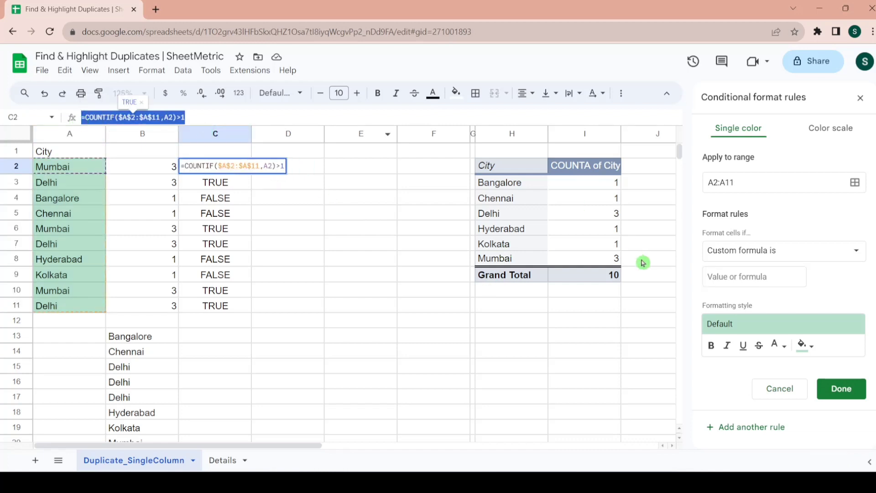
click(755, 276)
key(ctrl+v)
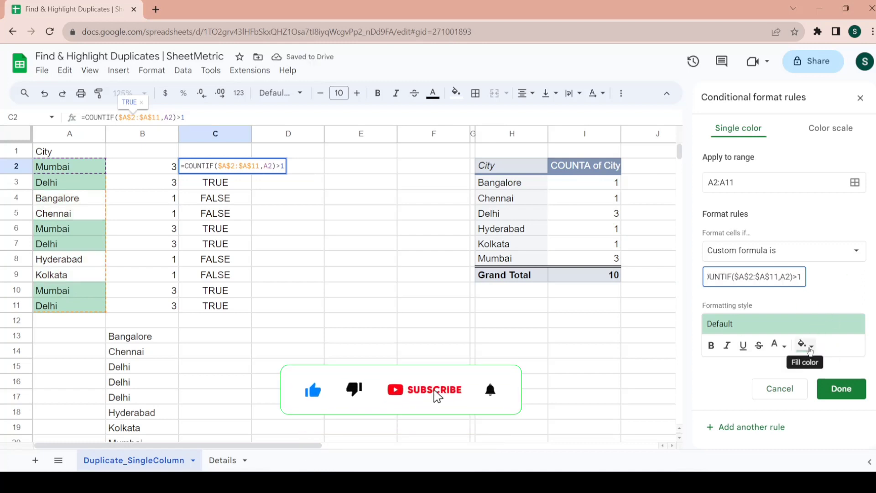
Give the rule a light red fill, save it, and leave the edit mode of C2.
click(810, 346)
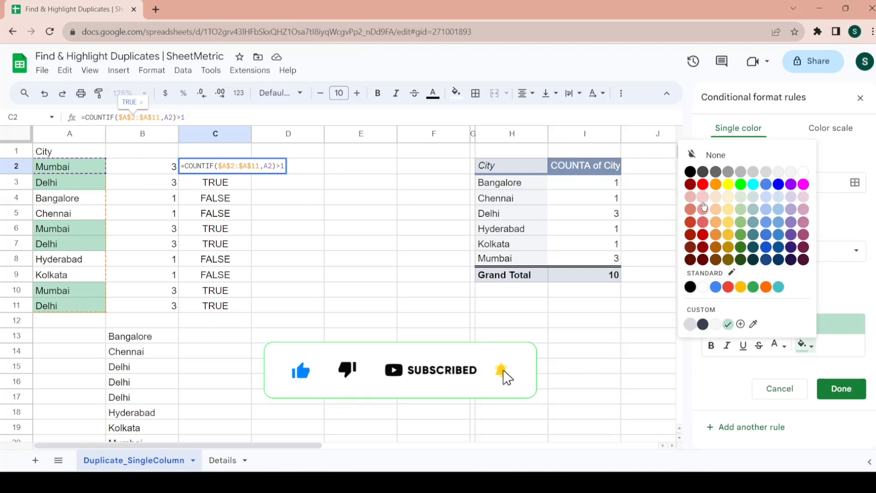
click(702, 196)
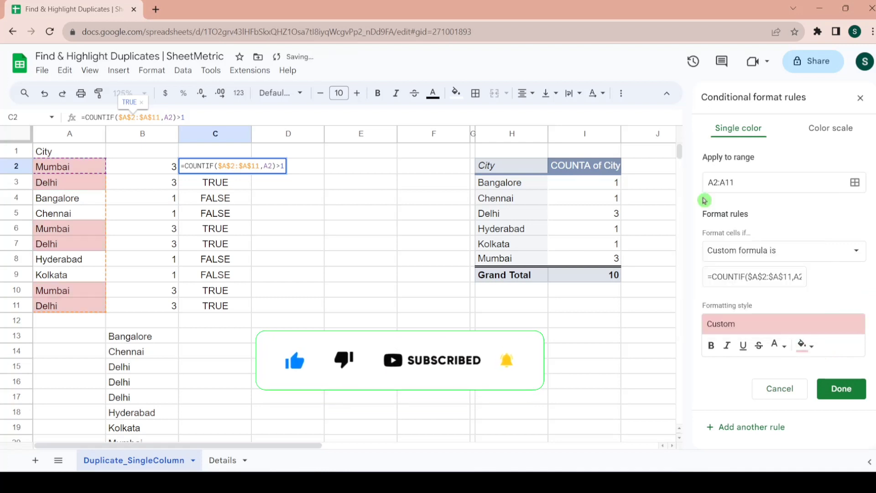
click(849, 399)
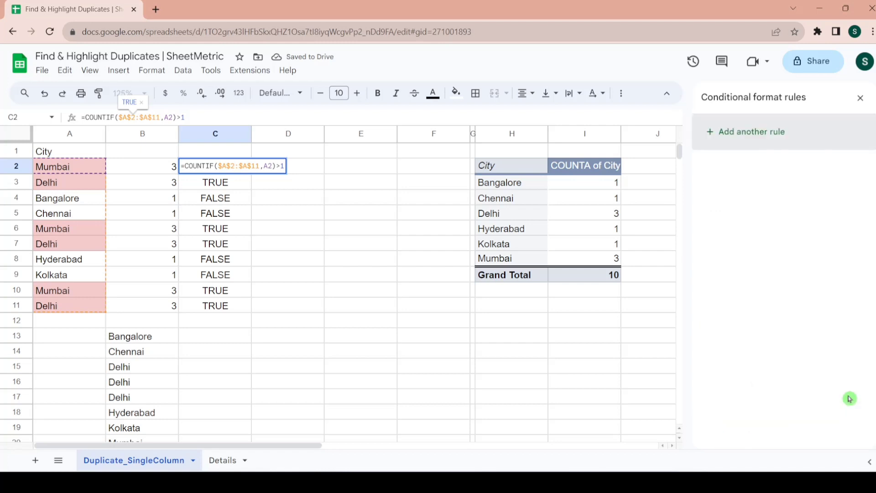
click(262, 236)
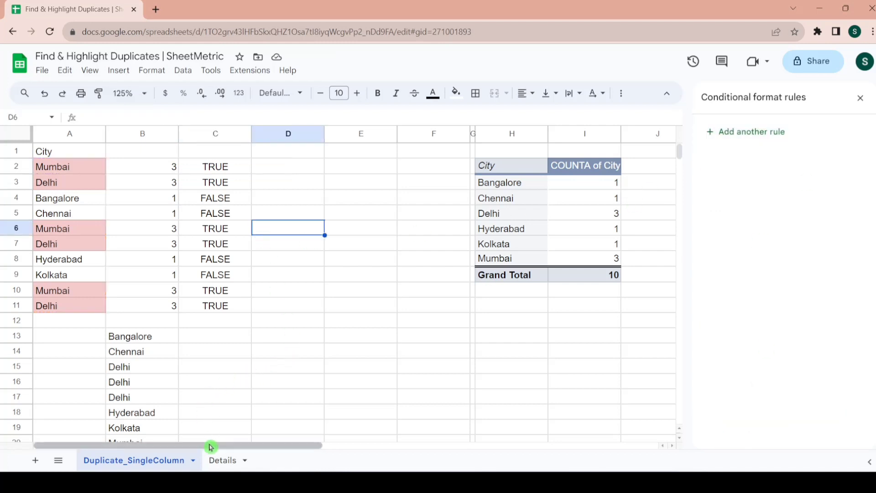
On the Details sheet, delete the existing custom formula formatting rule applied to A3:D12.
click(220, 461)
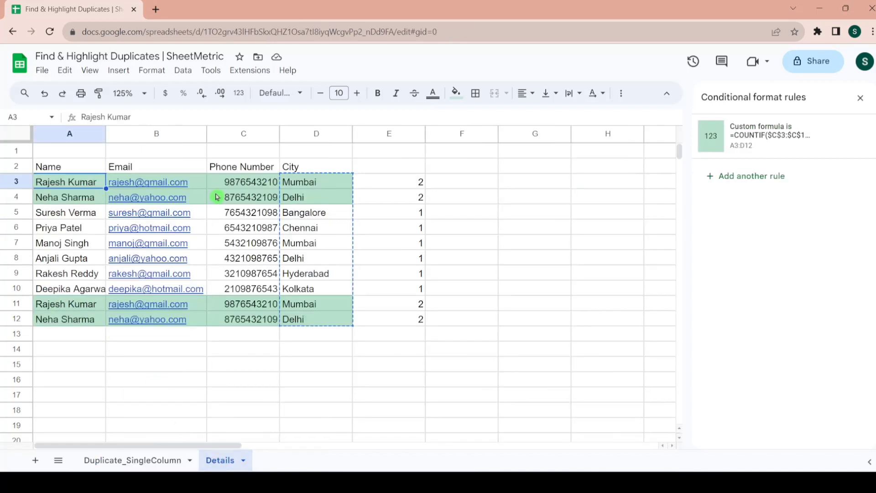
click(341, 188)
mouse_move(795, 154)
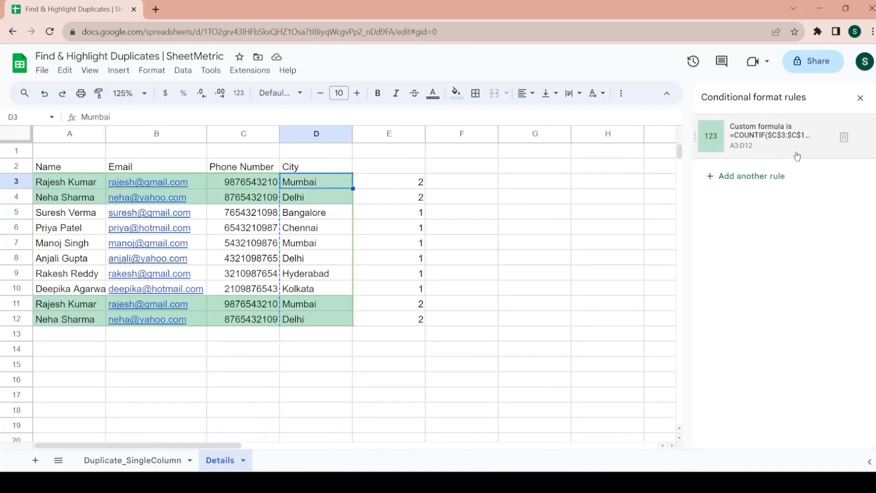
click(845, 138)
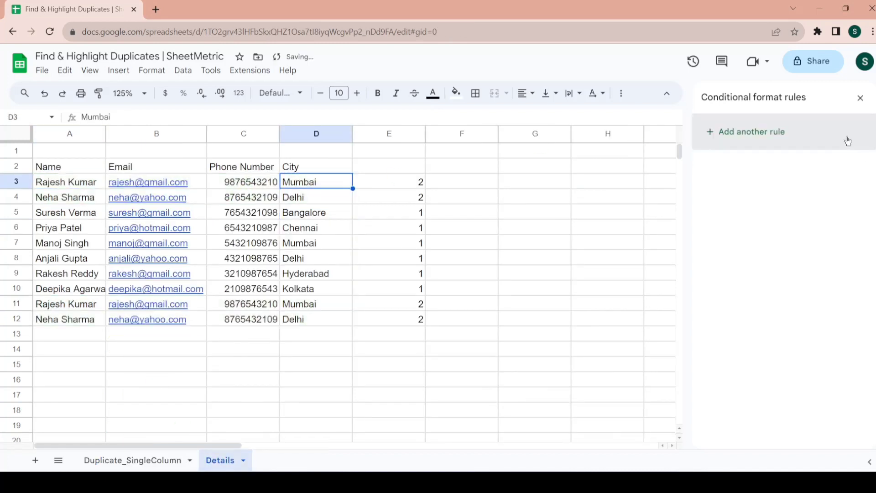
Clear the old COUNTIF formulas from E3:E12.
click(408, 183)
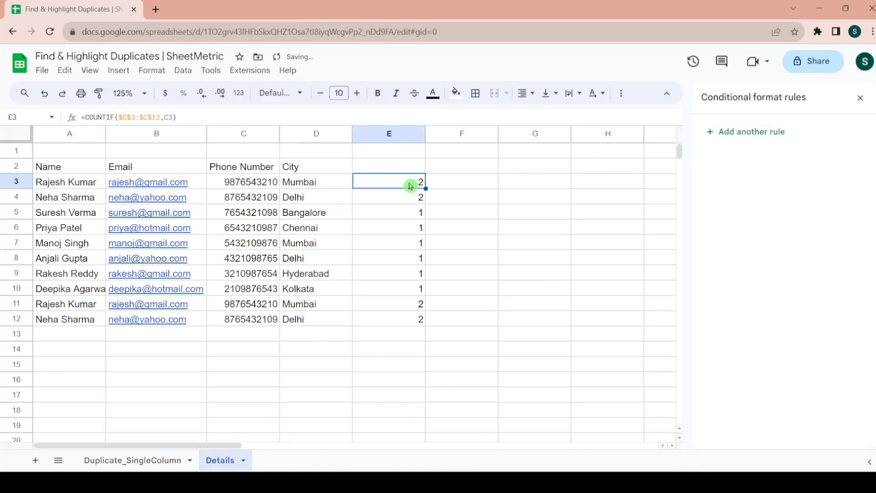
key(ctrl+shift+Down)
key(Delete)
Examine the Name, Email, Phone Number and City columns to decide which one identifies duplicate records.
key(Left)
key(Left)
key(Left)
key(Left)
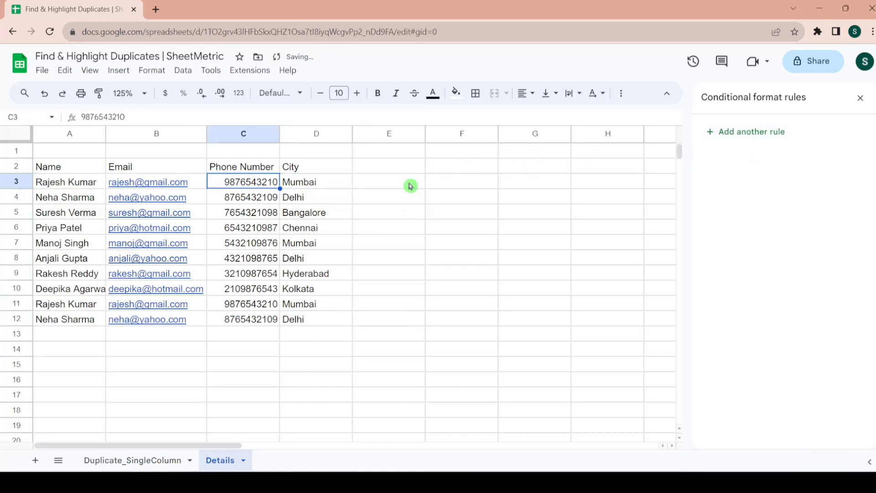
key(ctrl+shift+Down)
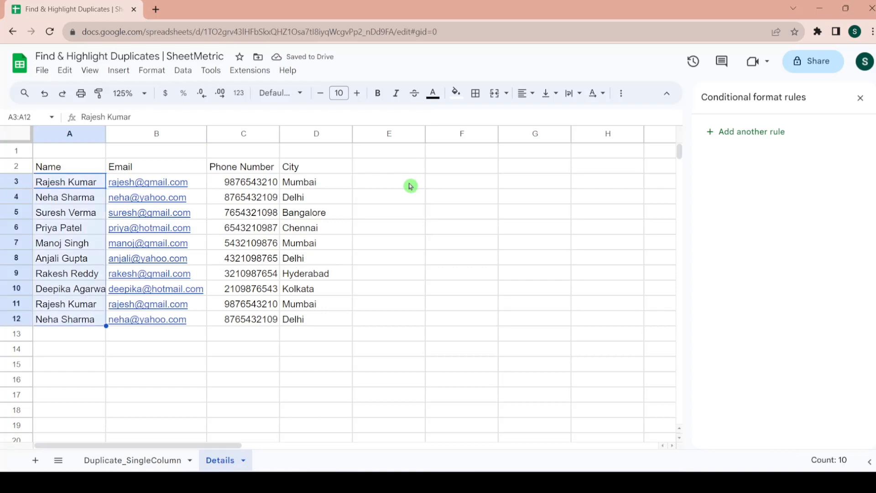
key(Right)
key(Right)
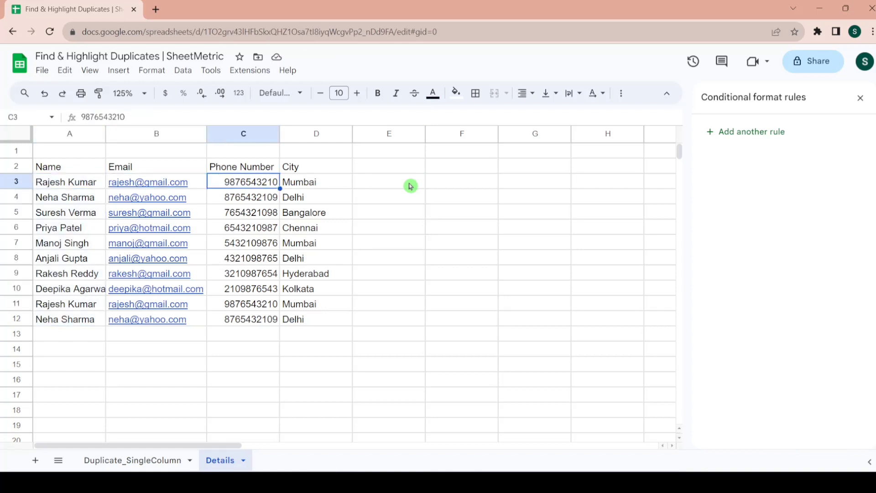
key(Left)
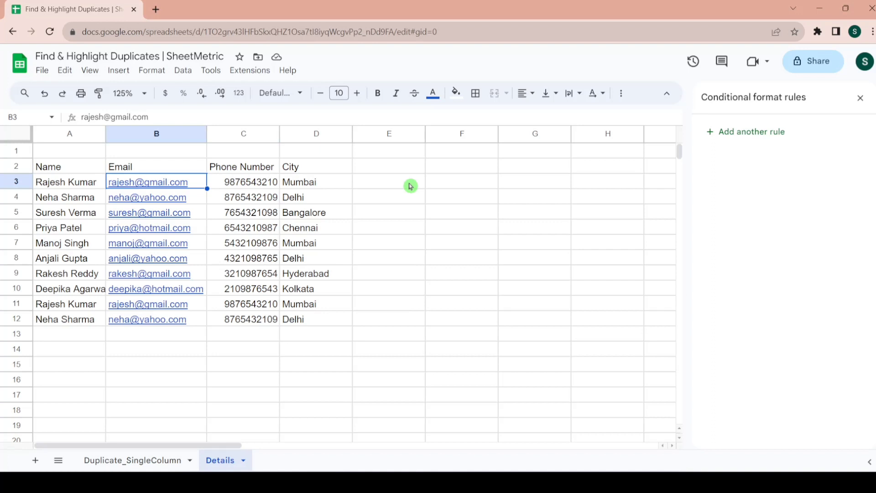
key(Right)
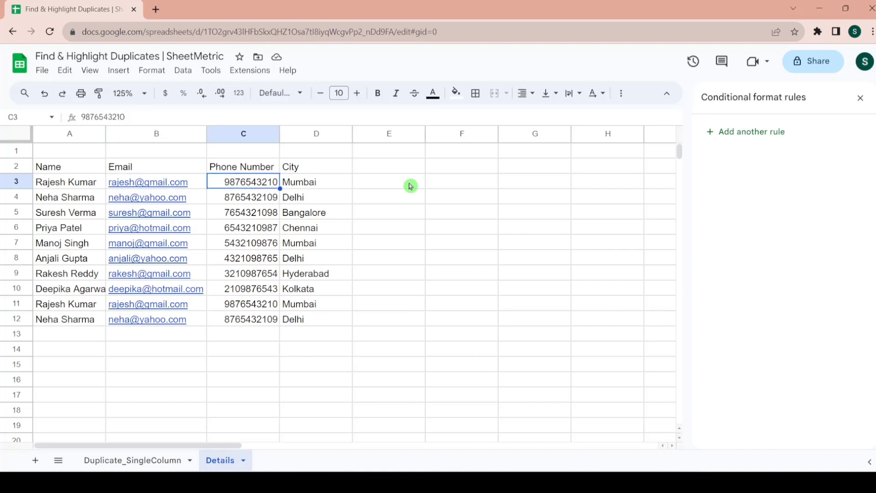
key(Left)
key(Left)
key(Up)
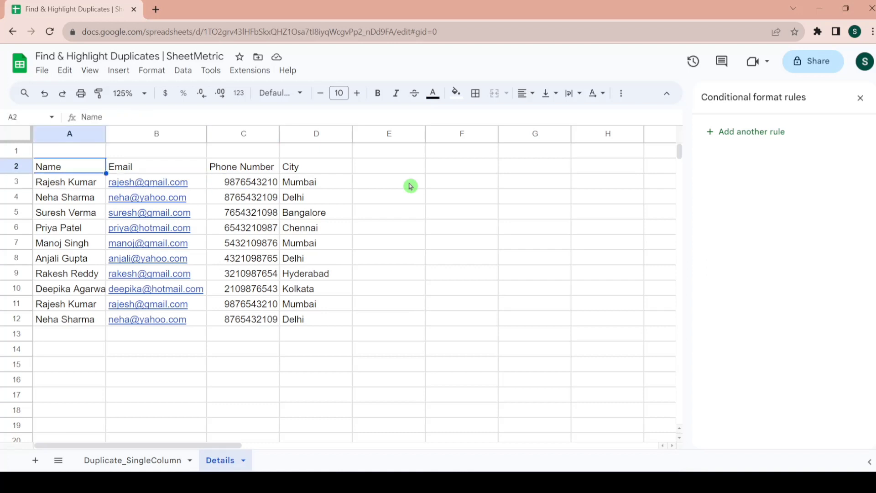
key(Right)
key(Right)
key(Right)
Enter =COUNTIF($C$3:$C$12,C3) in E3 to count how often the first phone number occurs.
click(410, 186)
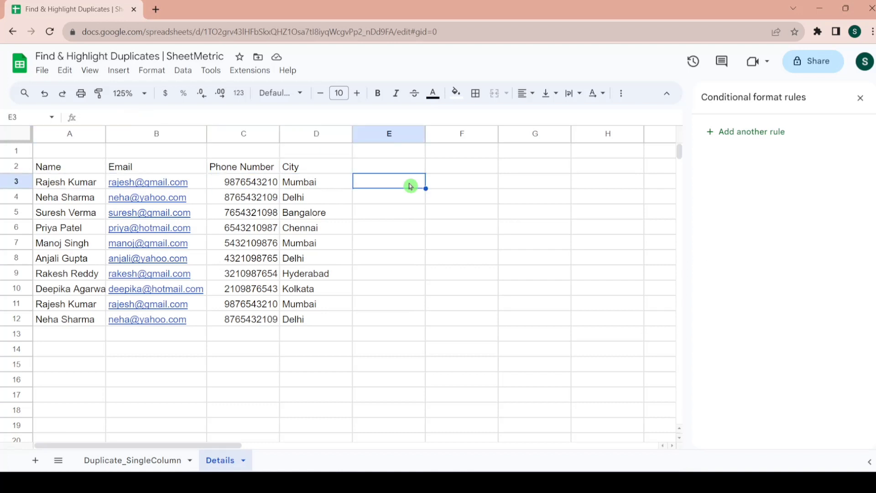
text(=count)
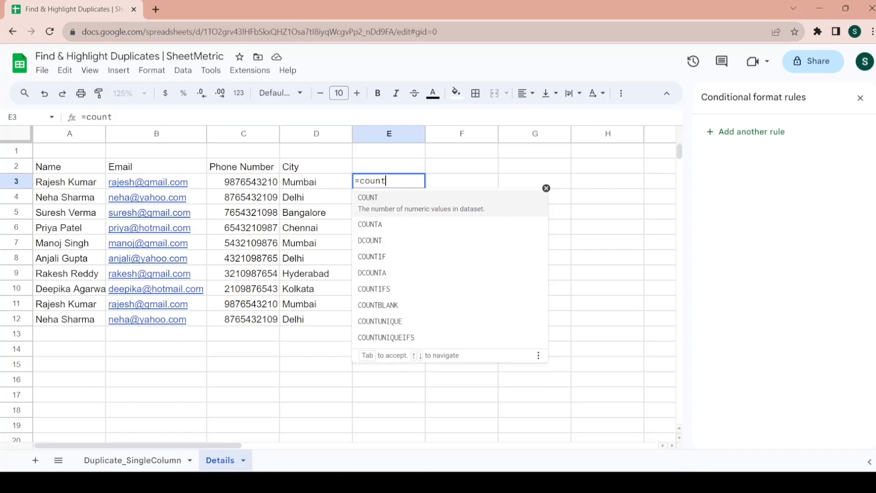
text(if)
click(401, 204)
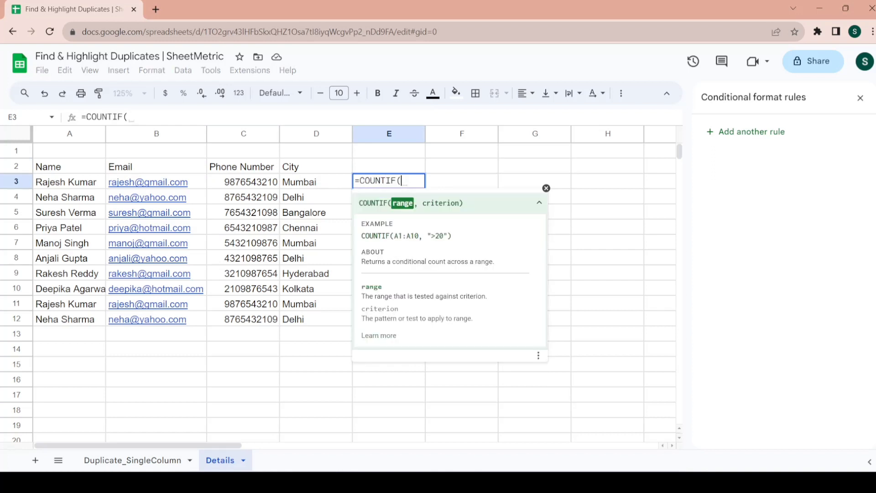
click(258, 188)
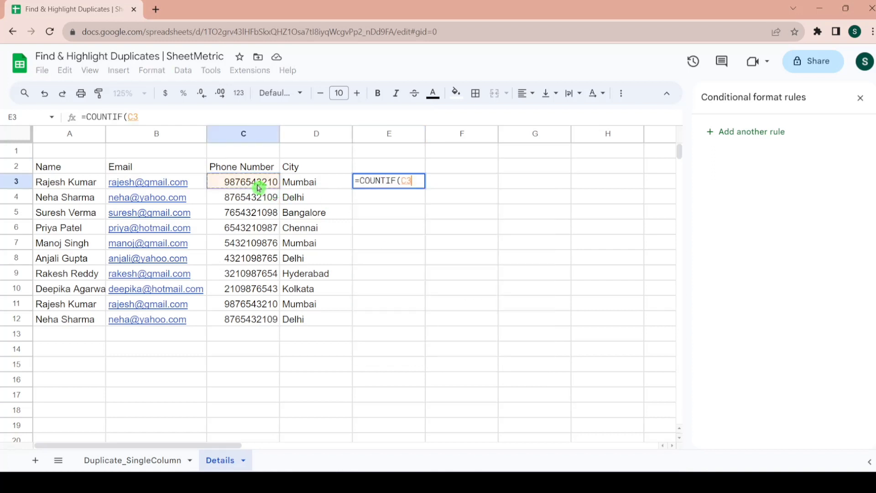
key(ctrl+shift+Down)
text(,)
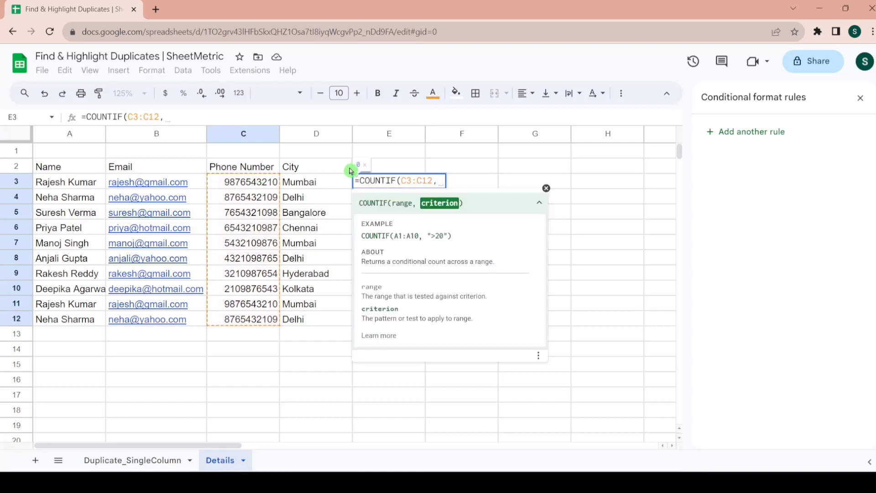
click(272, 182)
text())
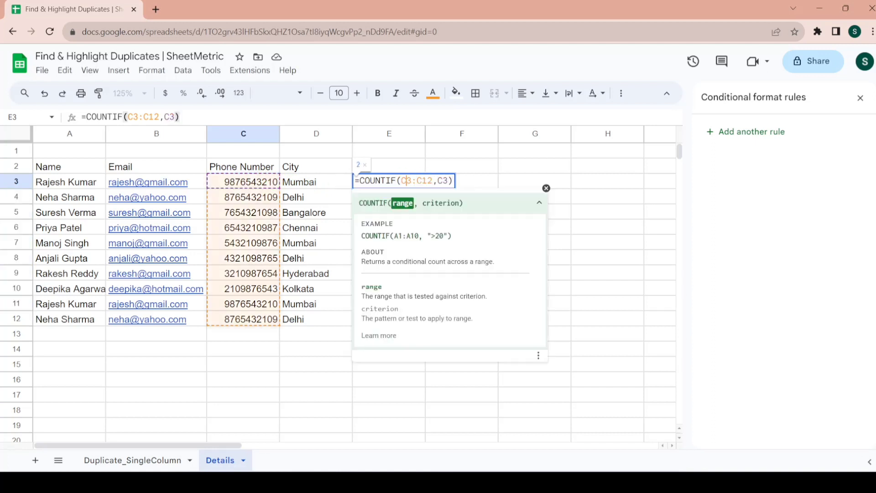
key(F4)
key(Return)
Fill the COUNTIF formula from E3 down through E12.
click(409, 183)
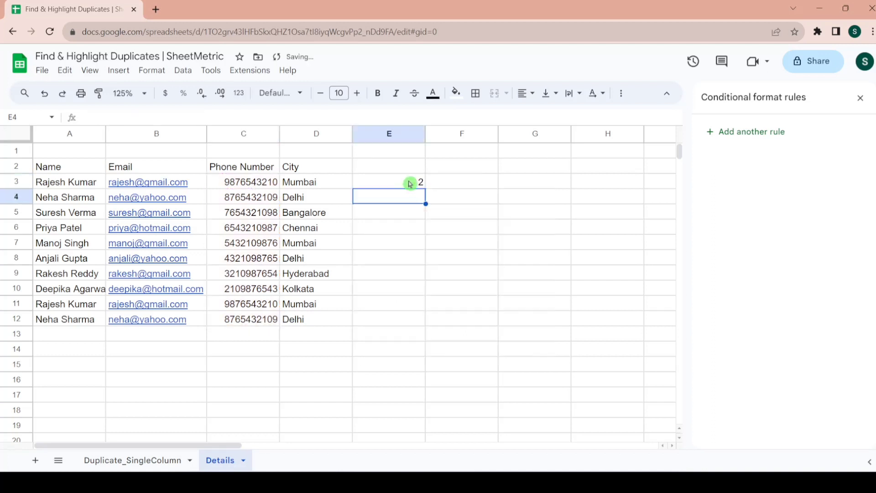
key(ctrl+shift+Down)
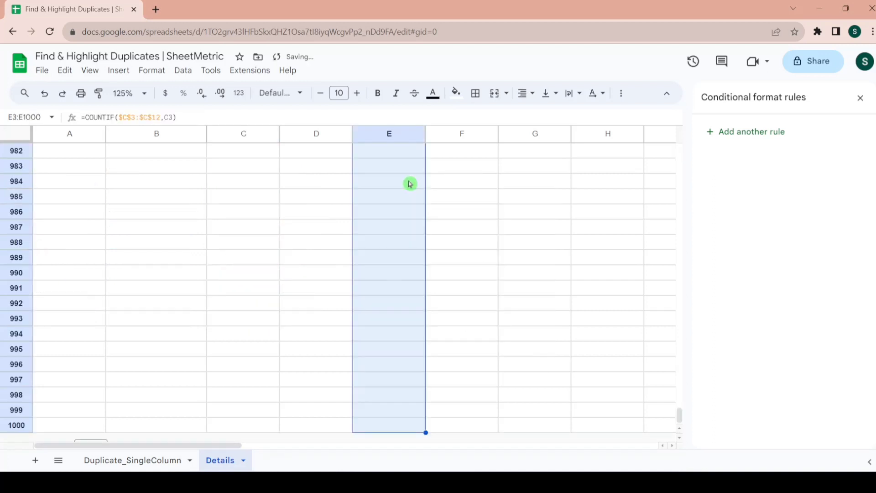
key(ctrl+shift+Up)
key(shift+Down)
key(shift+Down)
key(shift+Down)
key(shift+Down)
key(shift+Down)
key(shift+Down)
key(shift+Down)
key(shift+Down)
key(shift+Down)
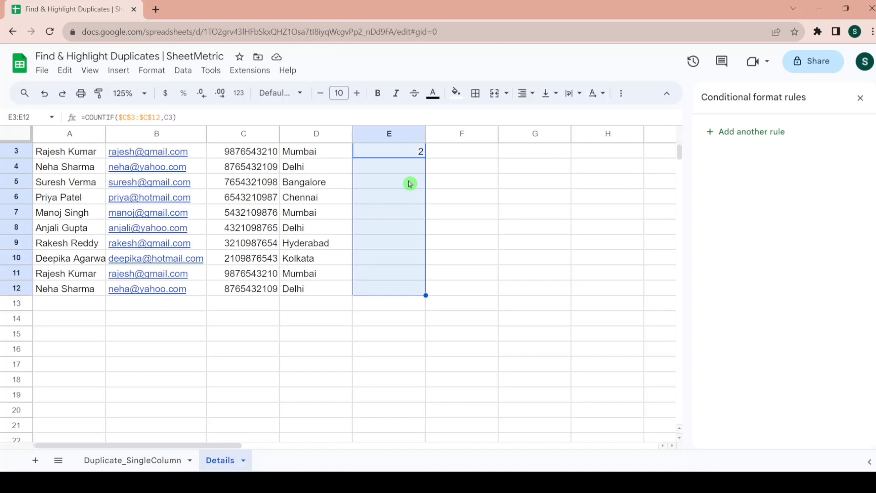
key(ctrl+d)
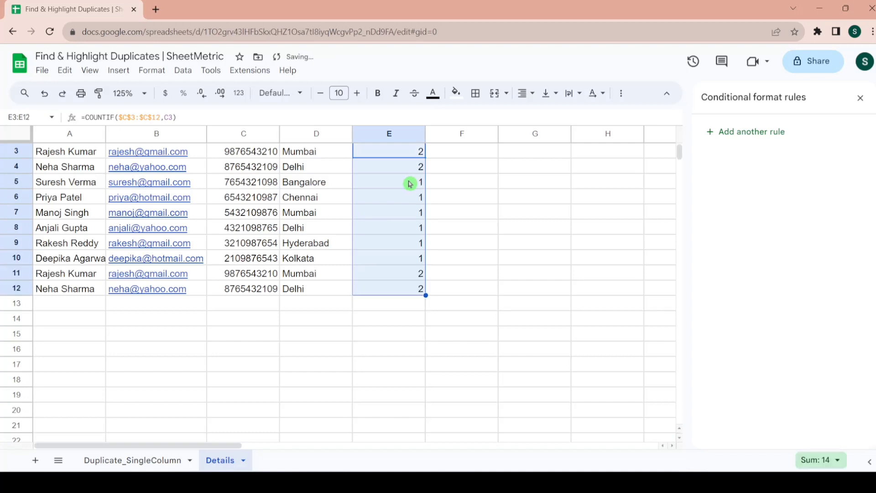
Compare the COUNTIF result in E3 with the phone number in C3.
key(Up)
click(410, 183)
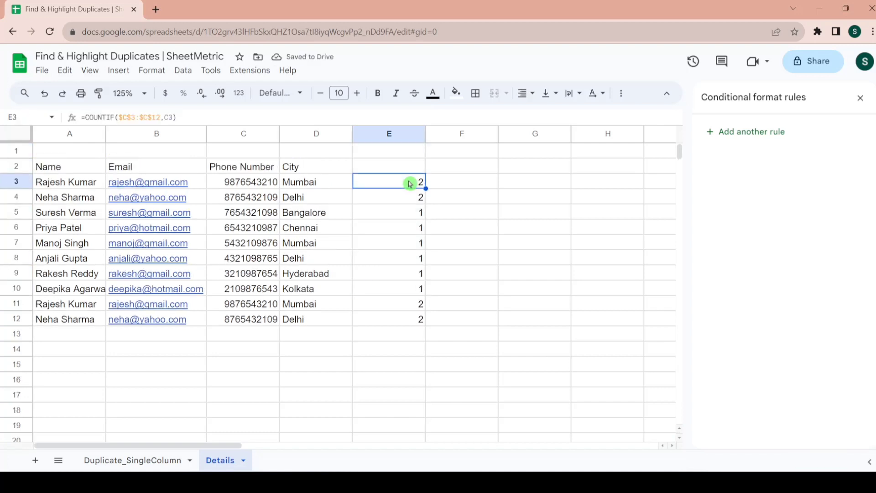
key(Down)
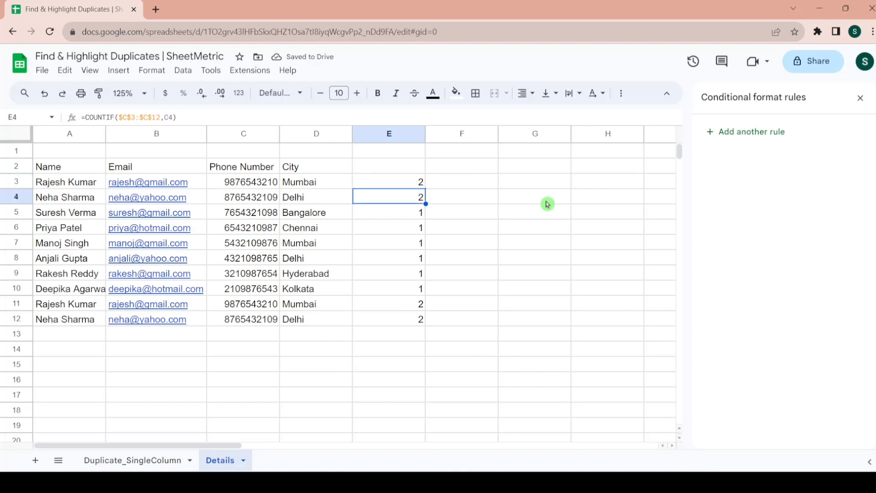
key(Up)
key(Down)
key(Left)
key(Left)
key(Up)
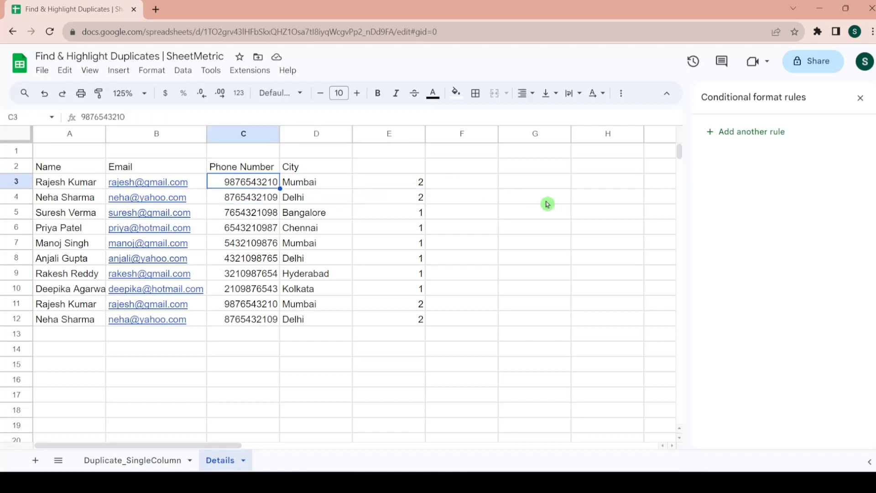
key(Right)
key(Right)
key(Right)
key(Left)
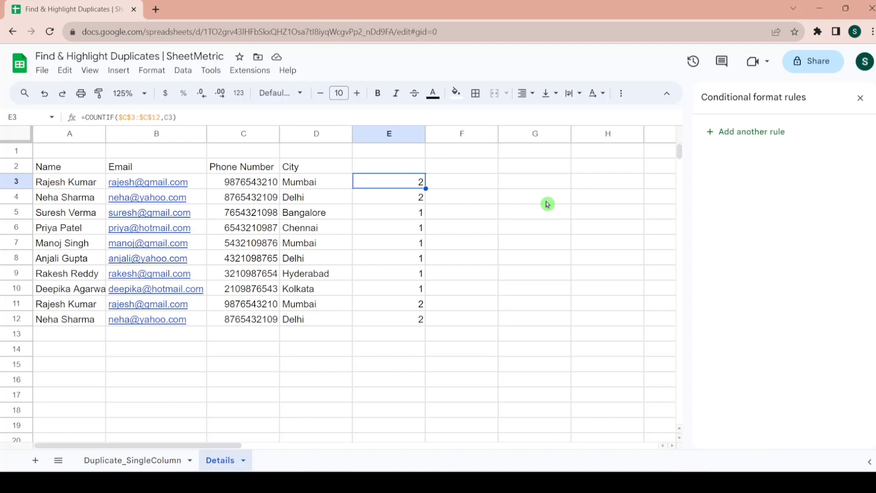
key(Down)
key(Left)
key(Left)
key(Up)
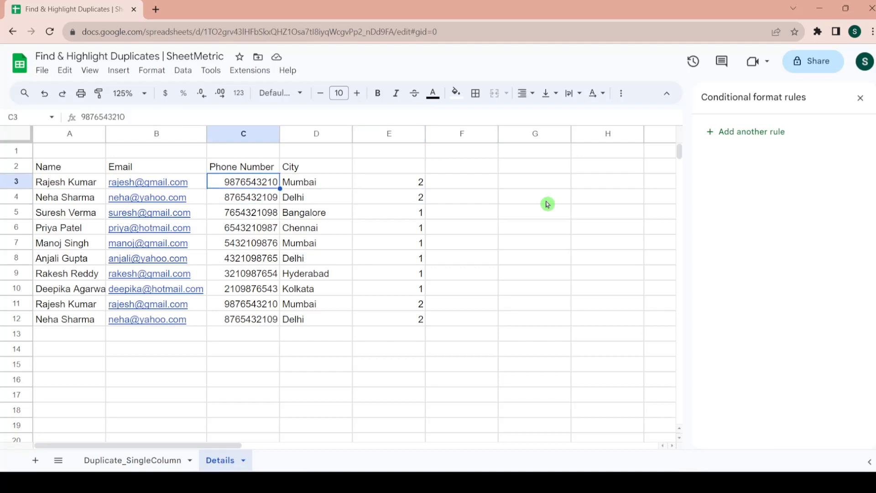
Trace the repeated phone numbers through C3:C12 and check them against the counts in column E.
key(Down)
key(Down)
key(Down)
key(Down)
key(Down)
key(Down)
key(Down)
key(Down)
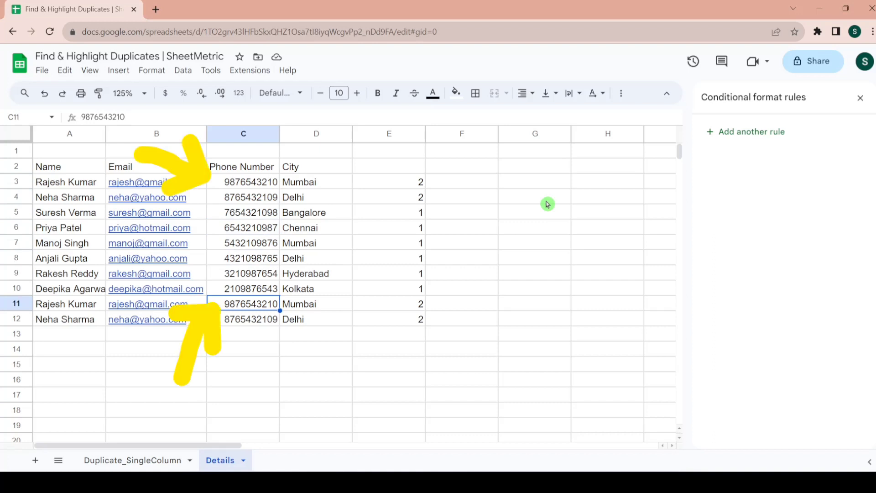
key(Down)
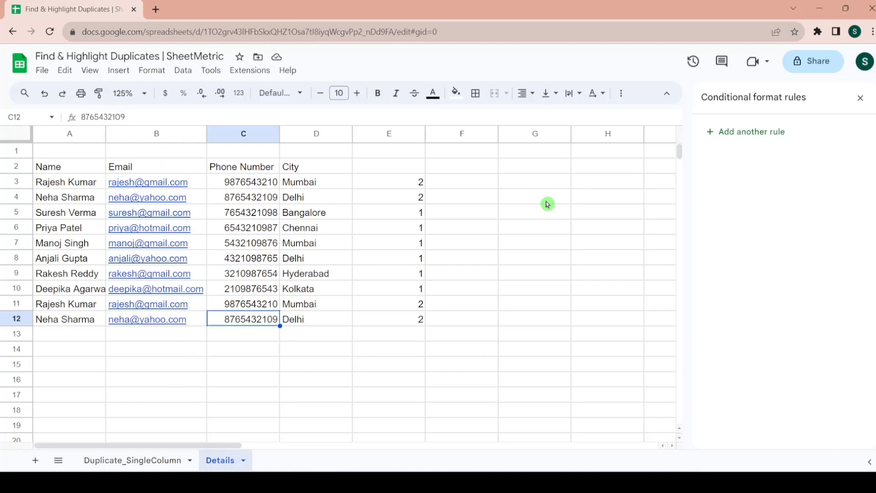
key(Up)
key(Up)
key(Up)
key(Up)
key(Up)
key(Up)
key(Up)
key(Up)
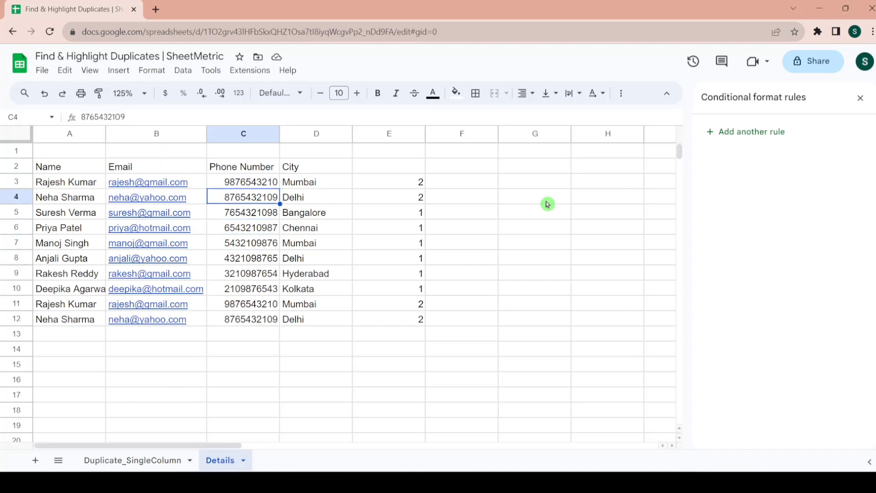
key(Right)
key(Right)
key(Right)
key(Left)
key(Up)
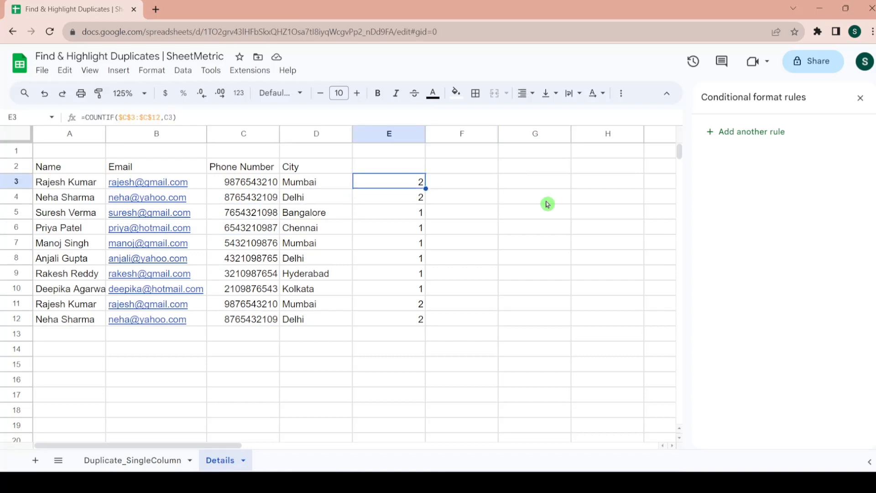
Extend the formula in E3 to =COUNTIF($C$3:$C$12,C3)>1 so it tests for duplicates.
key(Down)
key(Up)
key(F2)
text(>1)
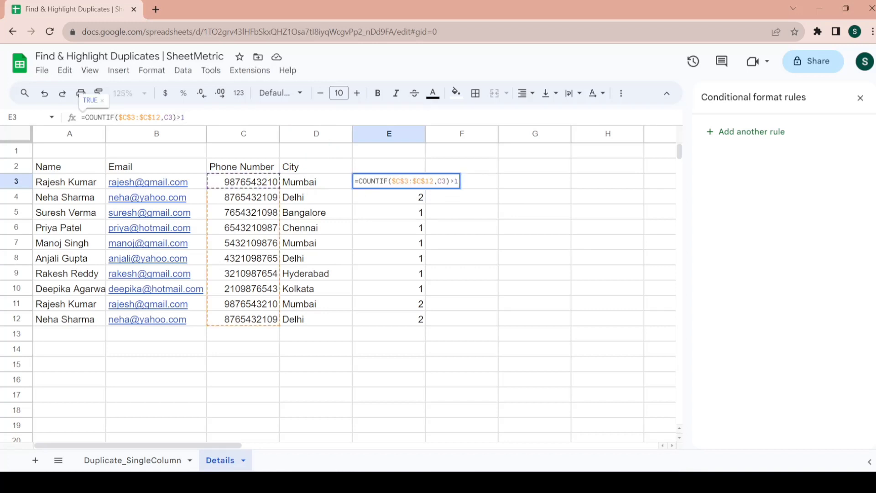
key(Return)
key(Up)
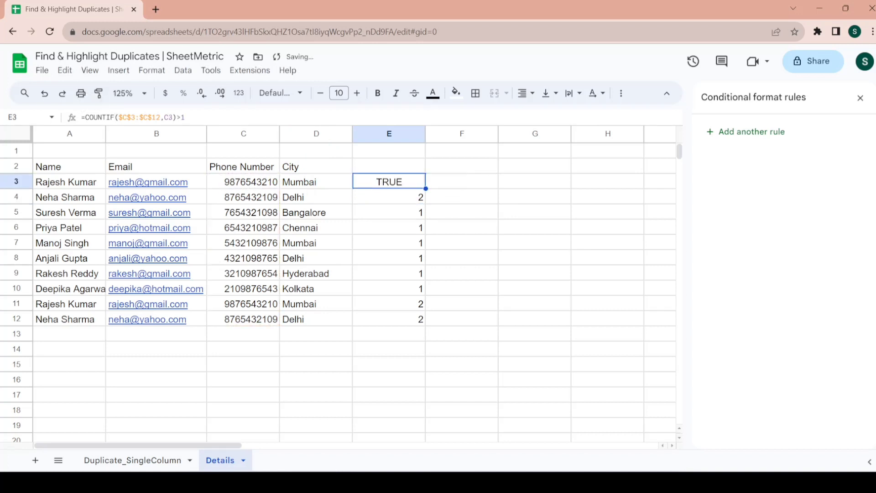
Fill the duplicate test formula from E3 down through E12.
key(shift+Down)
key(shift+Down)
key(shift+Down)
key(shift+Down)
key(shift+Down)
key(shift+Down)
key(shift+Down)
key(shift+Down)
key(shift+Down)
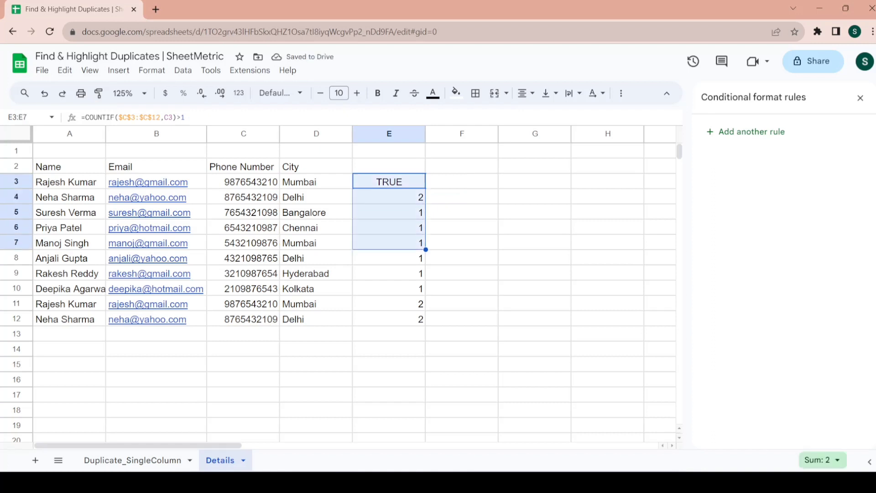
key(ctrl+d)
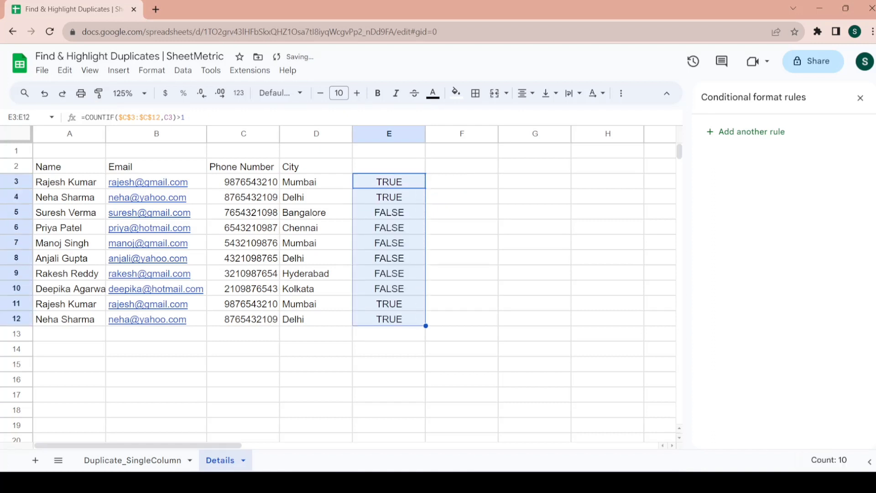
click(67, 171)
key(shift+Right)
key(shift+Right)
key(shift+Right)
key(shift+Down)
key(shift+Down)
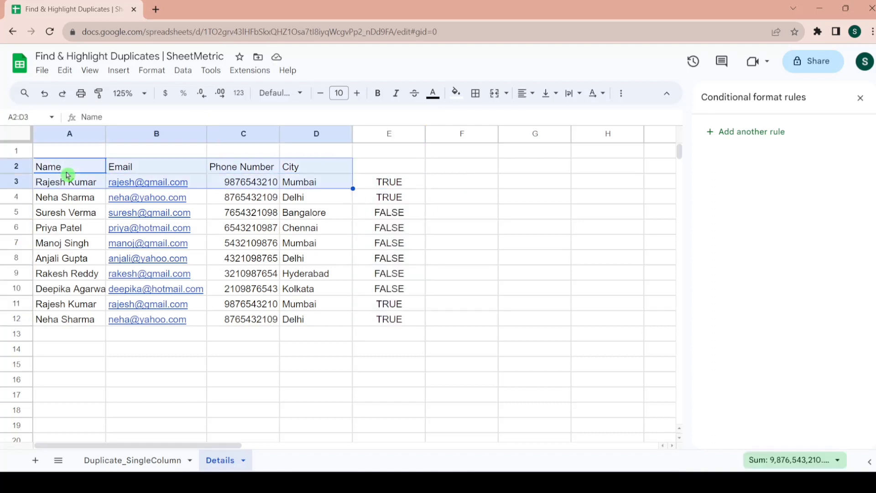
Add a single-color conditional formatting rule for A3:D12 with the condition "Custom formula is".
key(Down)
key(shift+Right)
key(shift+Right)
key(shift+Right)
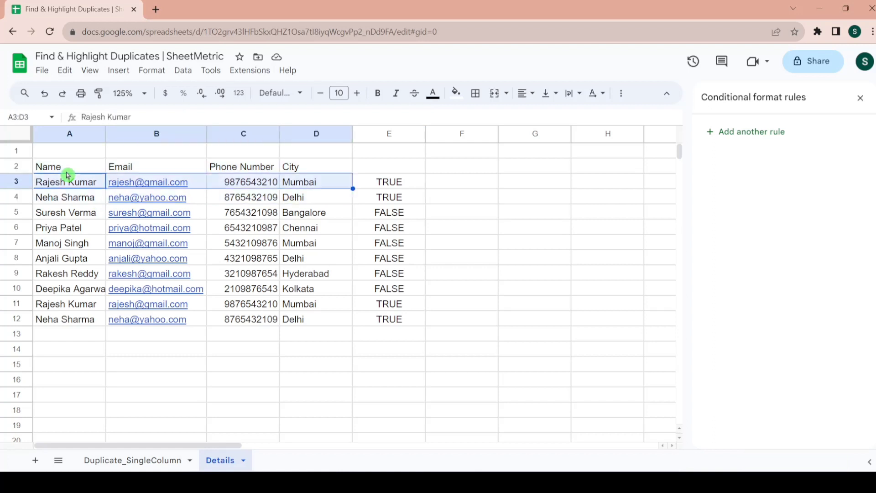
key(shift+Down)
key(shift+Down)
key(shift+Down)
key(shift+Down)
key(shift+Down)
key(shift+Down)
key(shift+Down)
key(shift+Down)
key(shift+Down)
key(shift+Down)
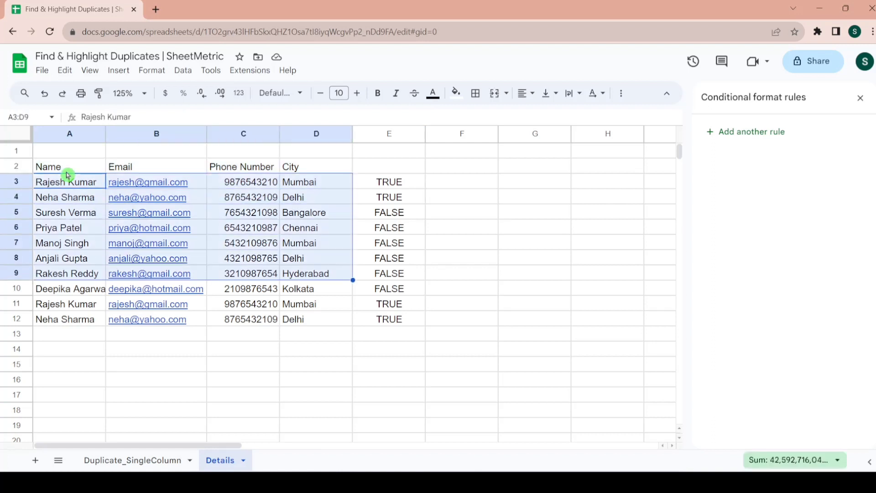
key(shift+Up)
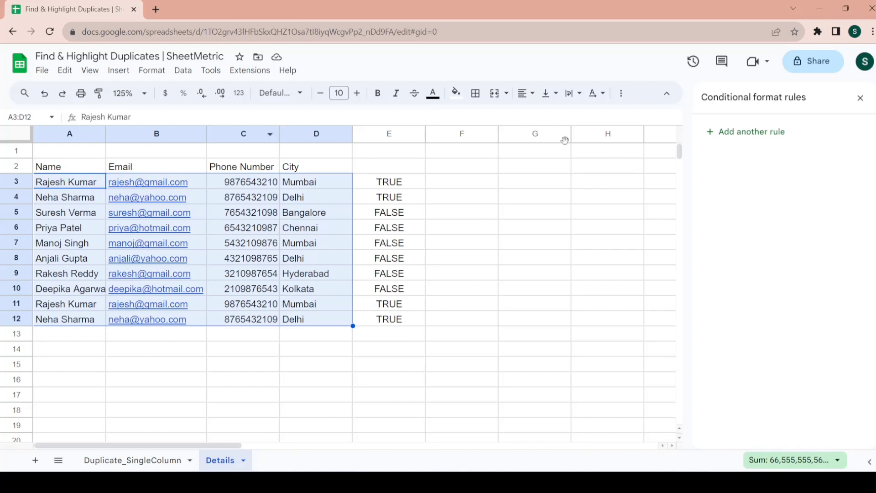
click(742, 133)
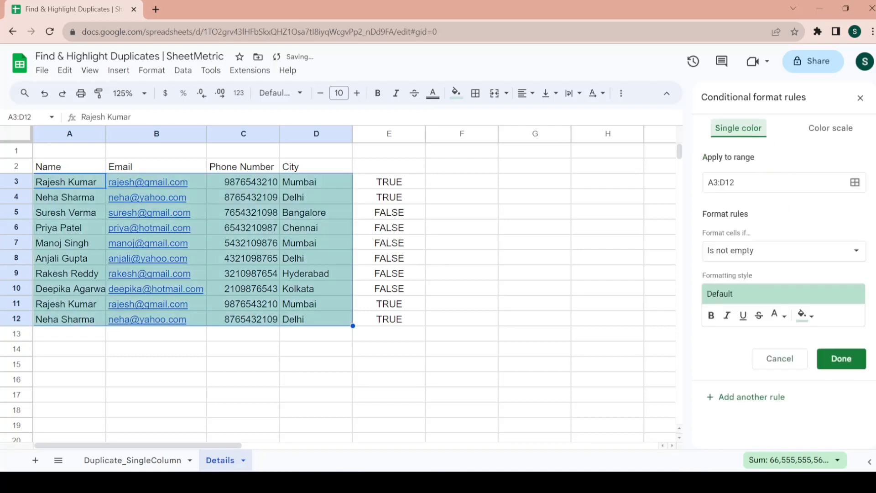
click(801, 250)
drag(816, 260, 815, 385)
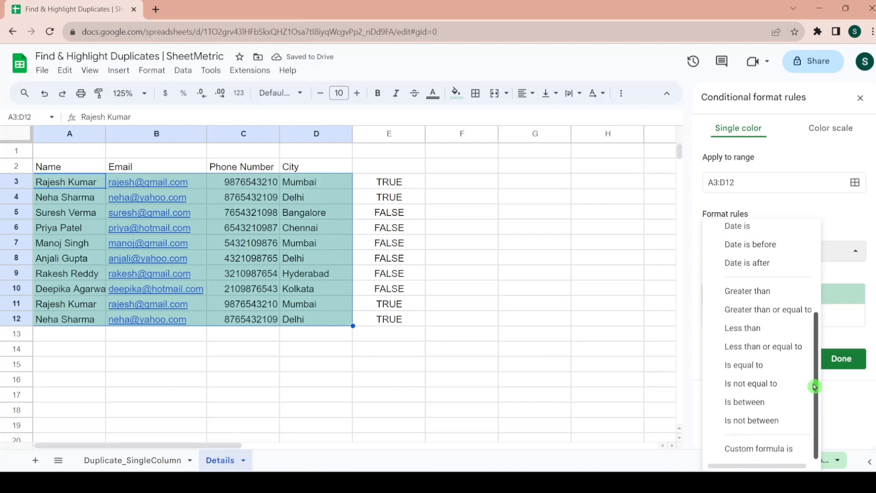
click(779, 451)
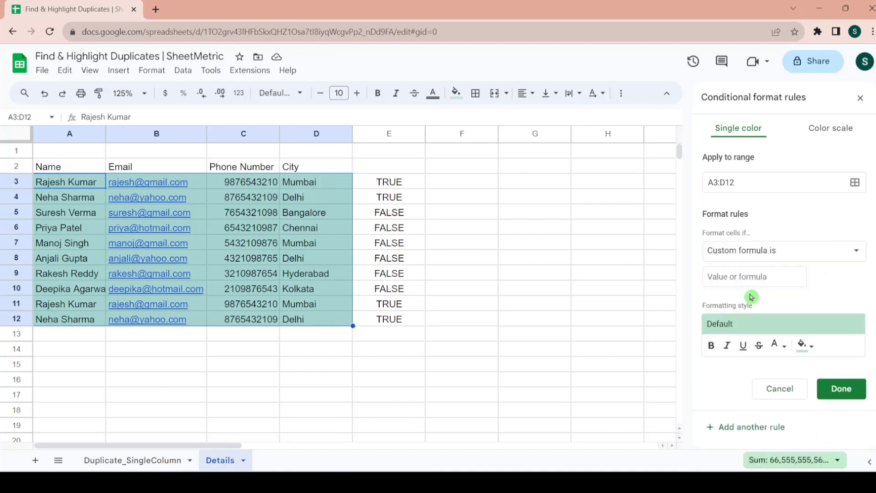
Enter =COUNTIF($C$3:$C$12,C3)>1 as the rule's custom formula and save the rule with the default green style.
click(751, 278)
text(=COUNTIF($C$3:$C$12,C3)>1)
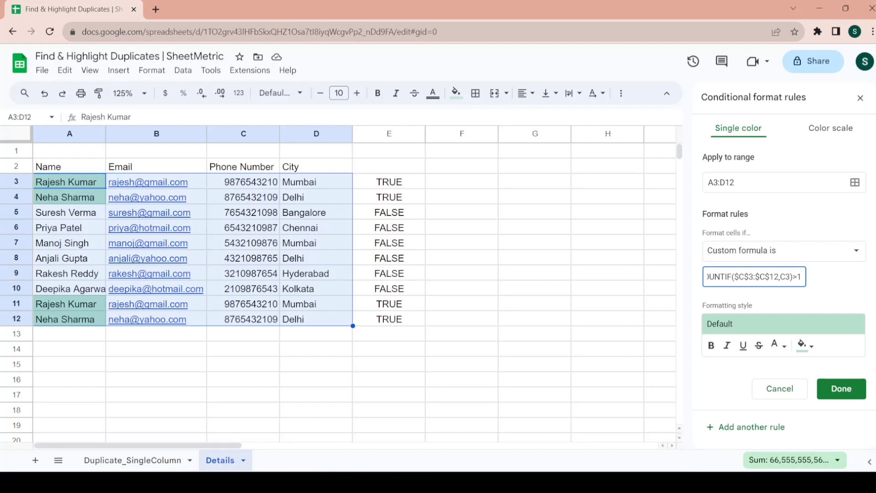
key(Left)
key(Left)
key(Left)
key(Left)
key(Left)
key(Left)
key(Left)
key(Left)
key(Left)
key(Left)
key(Left)
key(Left)
click(837, 390)
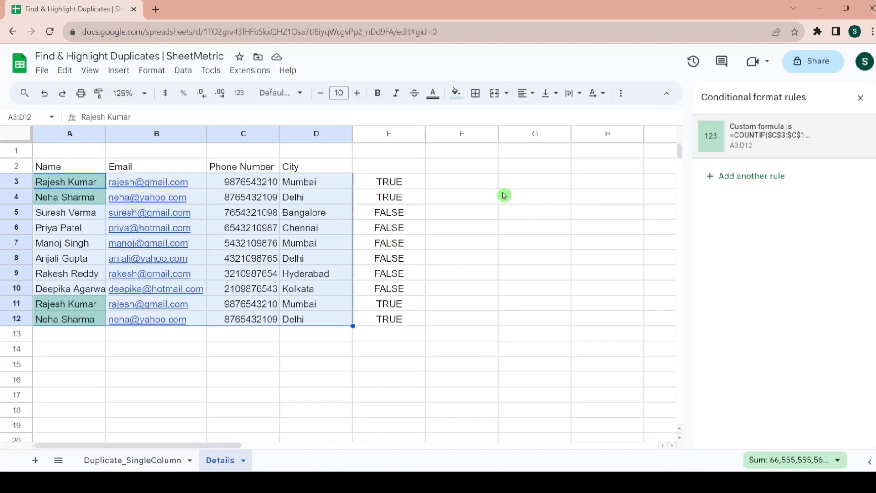
Examine the references in the duplicate test formula of E3, leaving the formula as it is.
click(405, 183)
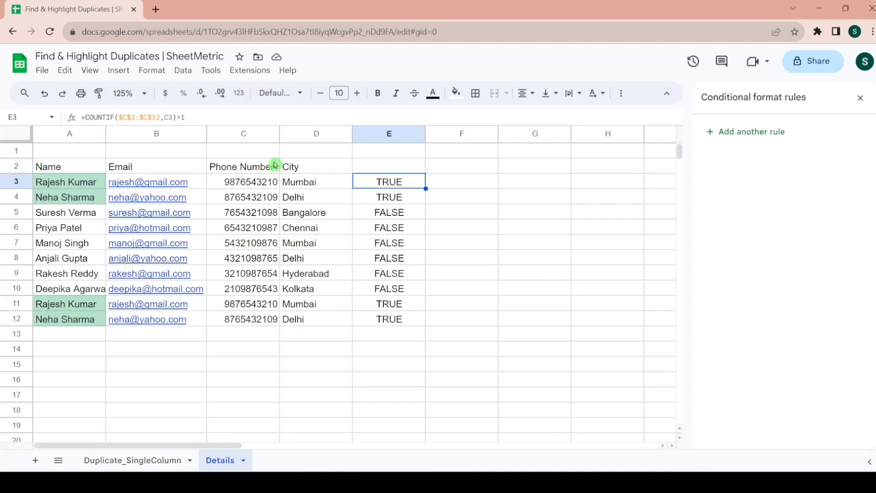
drag(185, 117, 102, 117)
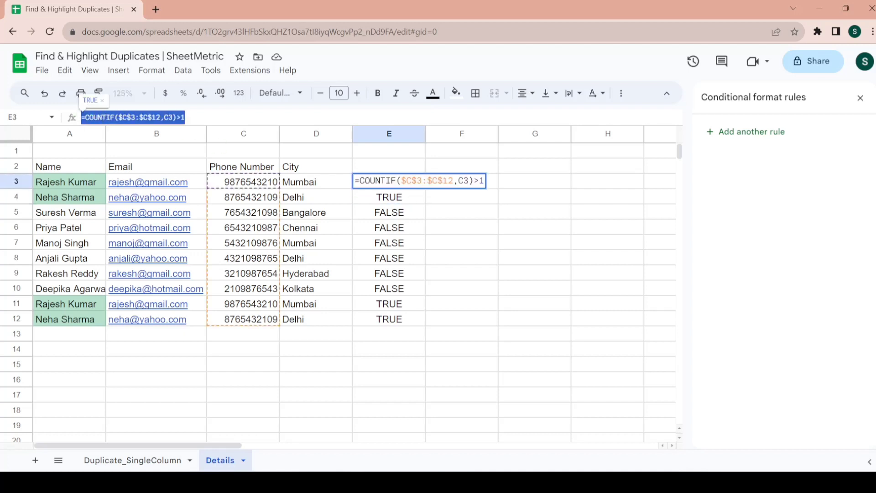
key(Escape)
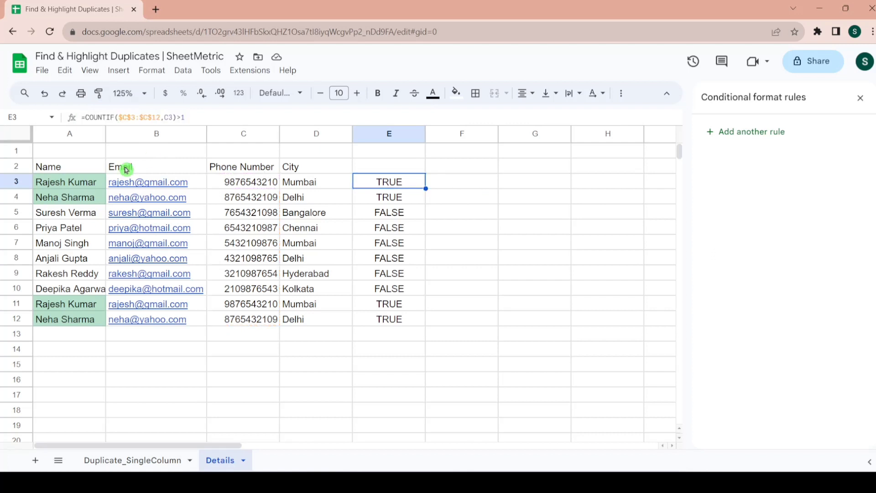
Fill the duplicate test formula of E3 across row 3 through H3.
click(82, 184)
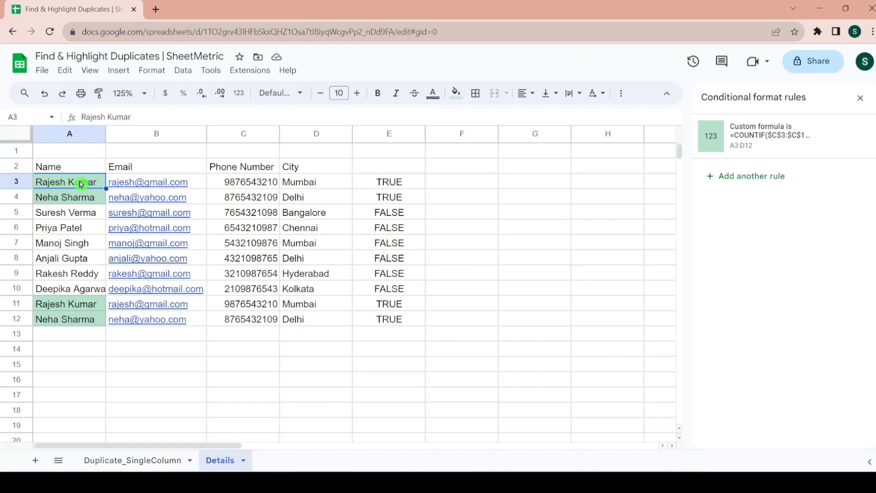
key(Right)
key(Right)
key(Right)
key(Right)
key(shift+Right)
key(shift+Right)
key(shift+Right)
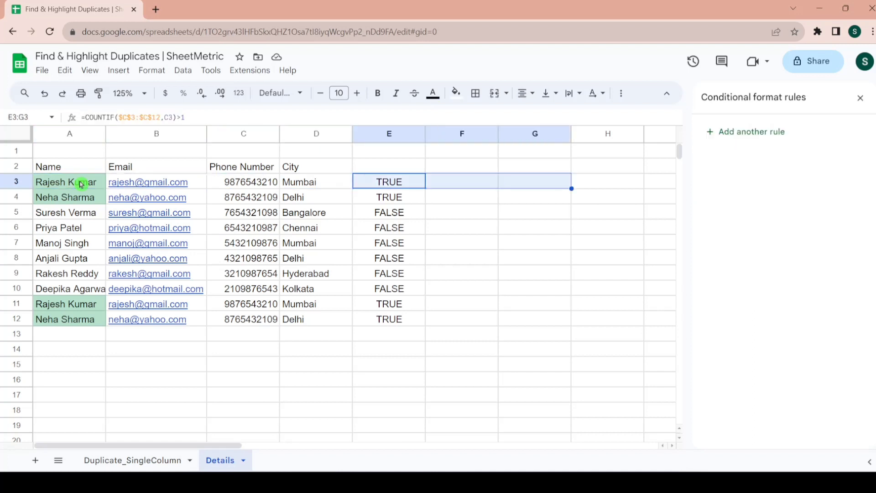
key(ctrl+r)
Compare the criterion references of the formulas in E3:H3 with the data cells they test in row 3.
key(Right)
key(Right)
key(Right)
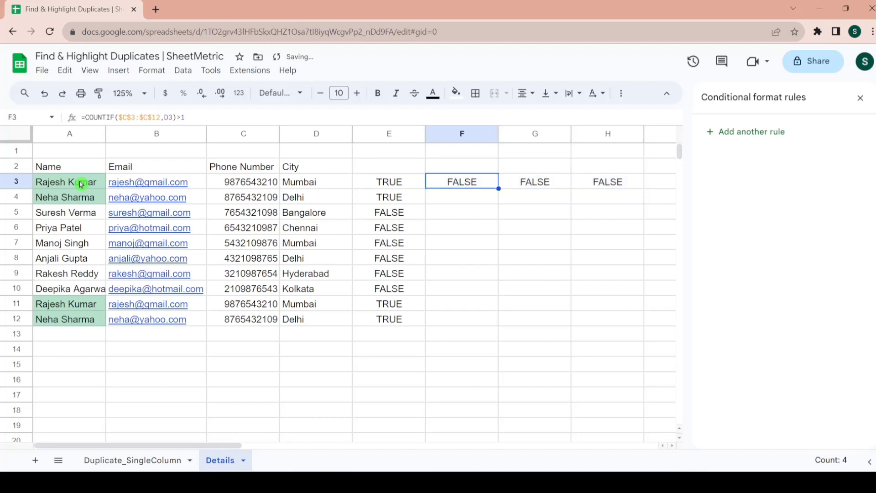
key(Left)
key(Left)
key(Left)
key(Left)
key(Right)
key(Right)
key(Right)
key(Right)
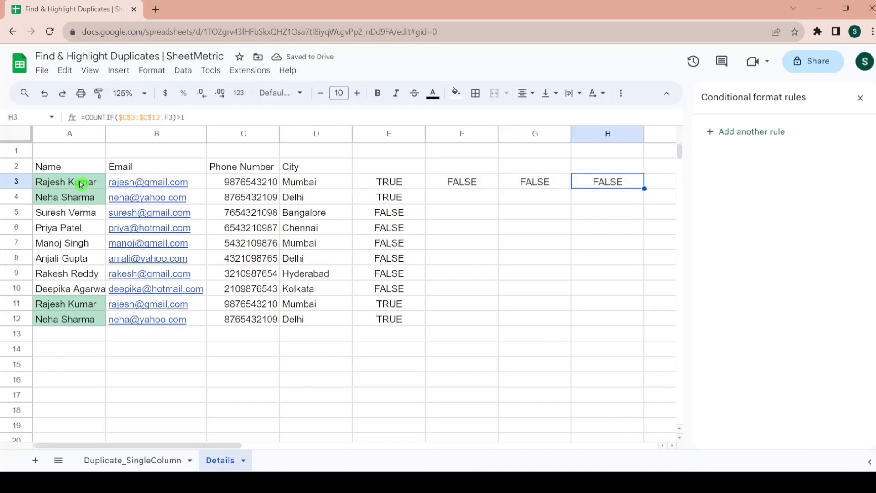
key(Left)
key(Left)
key(Left)
key(Left)
key(Left)
key(Left)
key(Right)
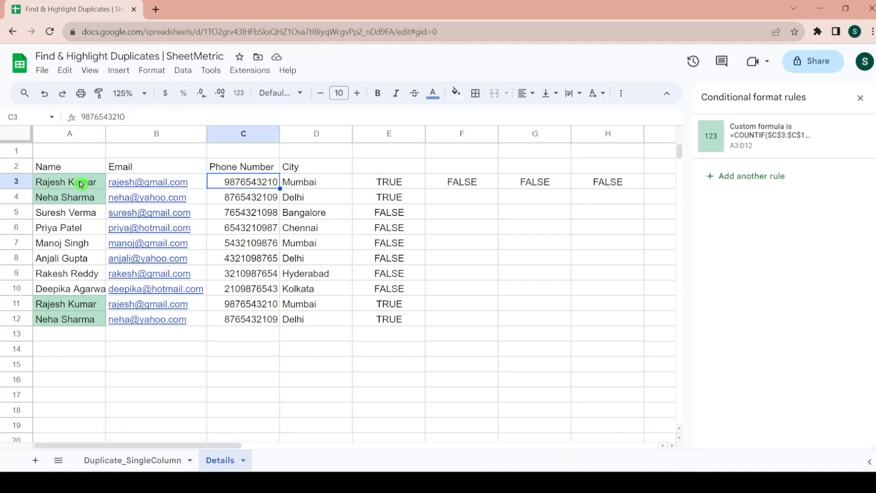
key(Right)
key(Right)
key(Right)
key(Right)
Fill the duplicate test formulas of E4:E12 across through column H.
key(Down)
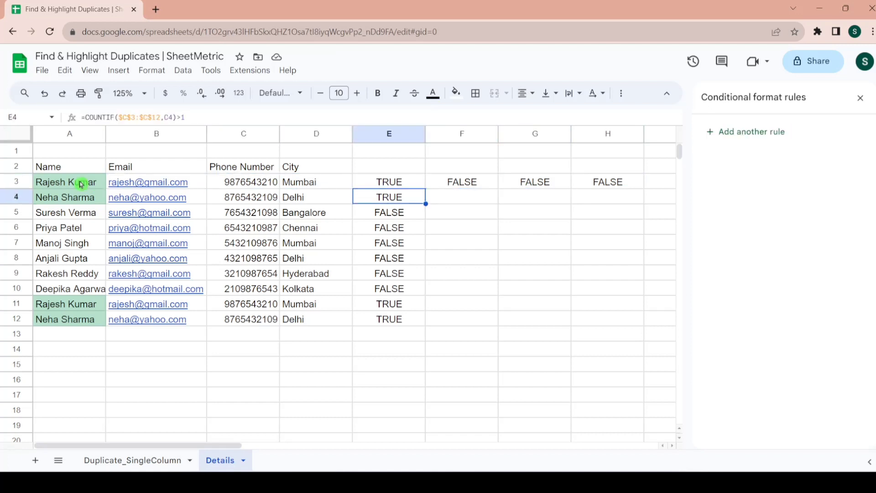
key(shift+Down)
key(shift+Down)
key(shift+Down)
key(shift+Down)
key(shift+Down)
key(shift+Down)
key(shift+Down)
key(shift+Down)
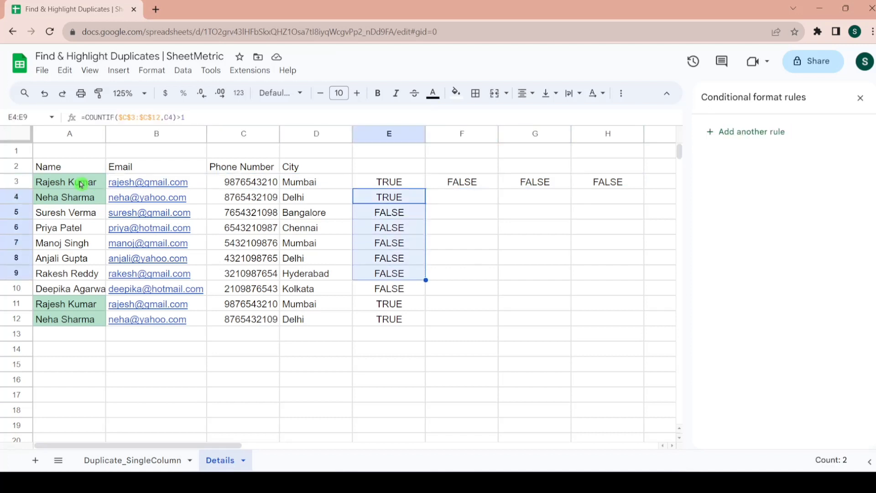
key(shift+Right)
key(shift+Right)
key(shift+Right)
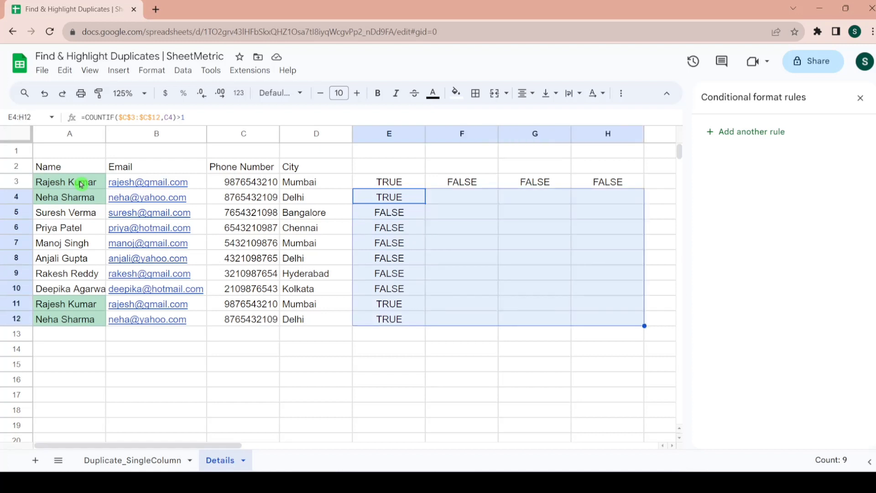
key(ctrl+Return)
Examine how the criterion reference shifts in the formulas copied into F4:H12.
key(Right)
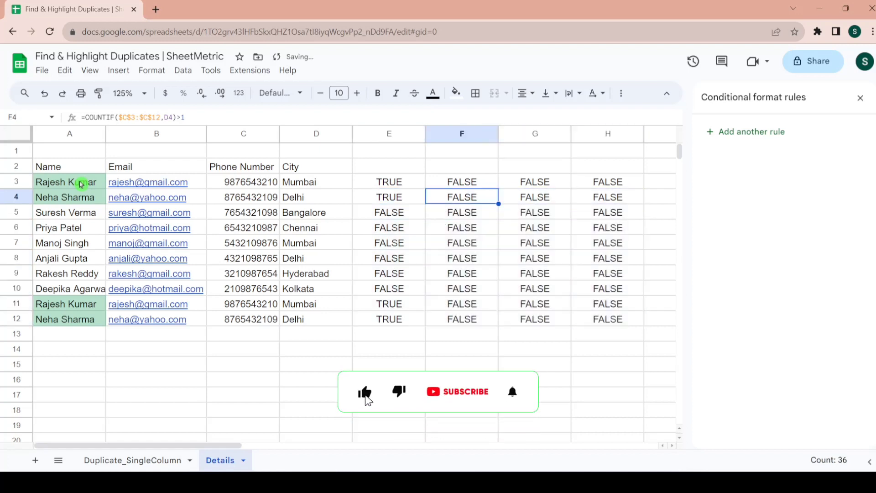
key(Right)
key(Right)
key(Down)
key(Down)
key(Down)
key(Down)
key(Down)
key(Down)
key(Down)
key(Down)
key(Down)
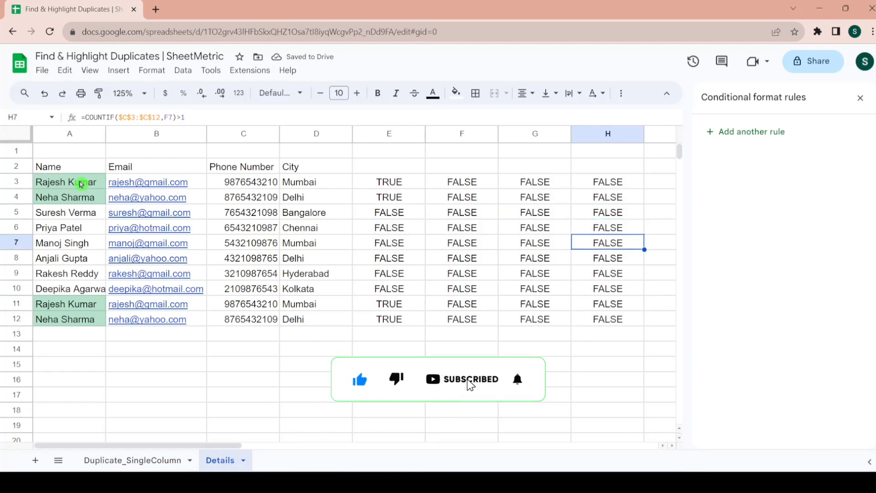
key(Left)
key(Left)
key(Left)
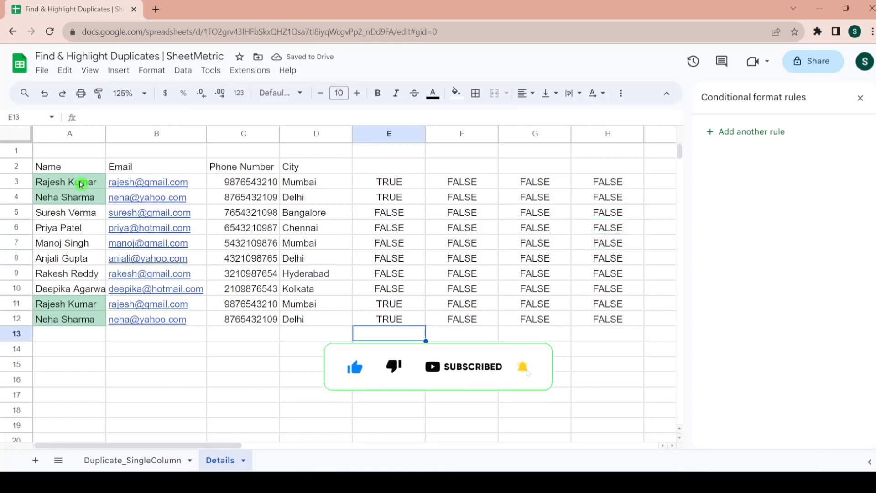
Compare the data cells of the duplicate records in rows 11 and 12 with their test formulas in column E.
key(Right)
key(Up)
key(Up)
key(Up)
key(Up)
key(Left)
key(Left)
key(Left)
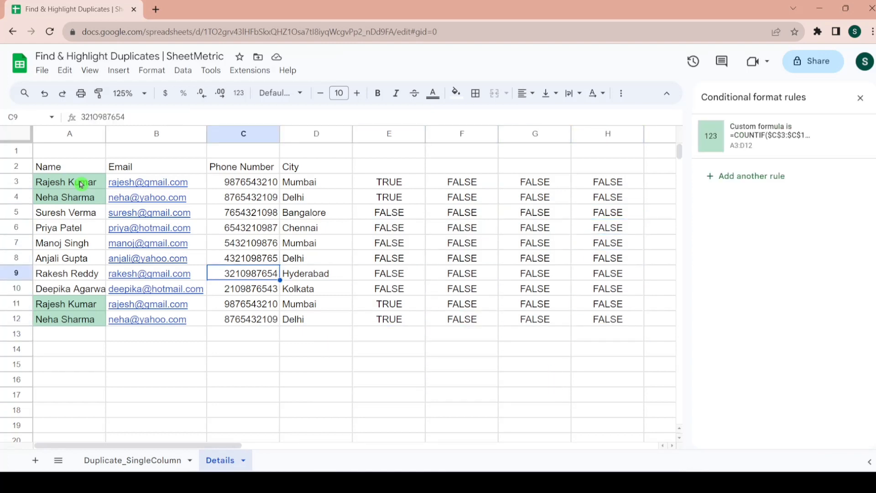
key(Left)
key(Up)
key(Up)
key(Down)
key(Down)
key(Down)
key(Down)
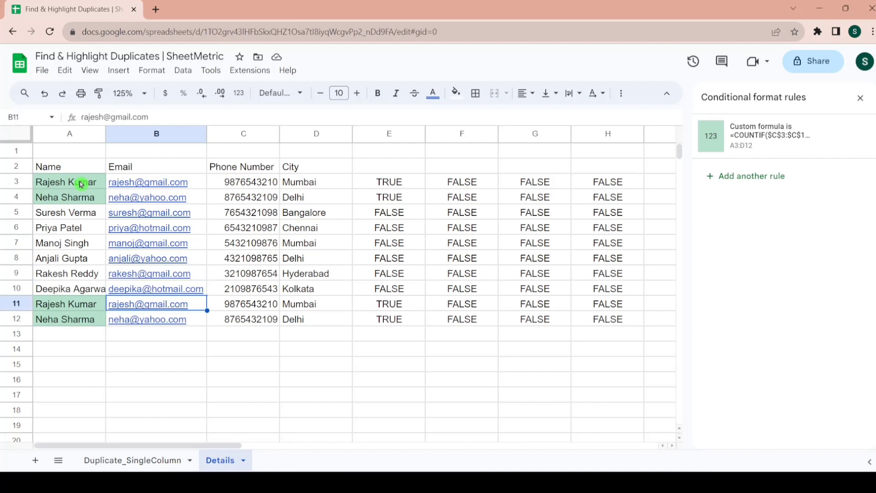
key(shift+Down)
key(shift+Right)
key(shift+Right)
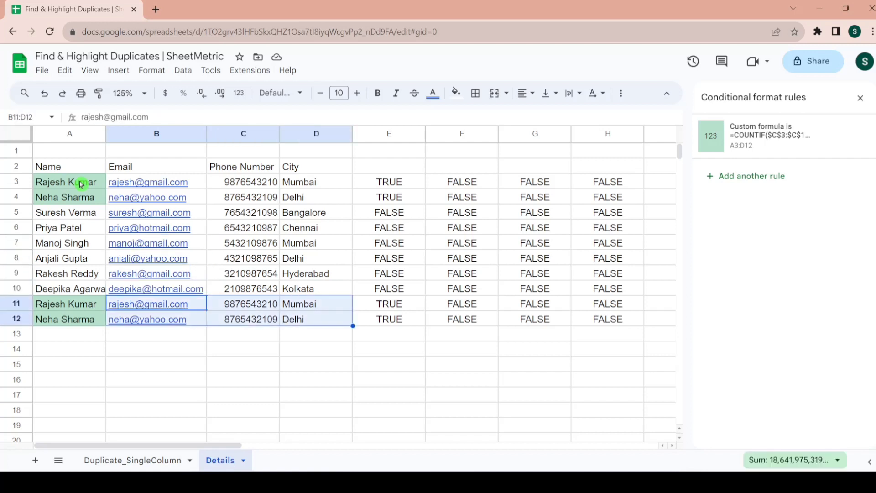
key(Right)
key(Right)
key(Right)
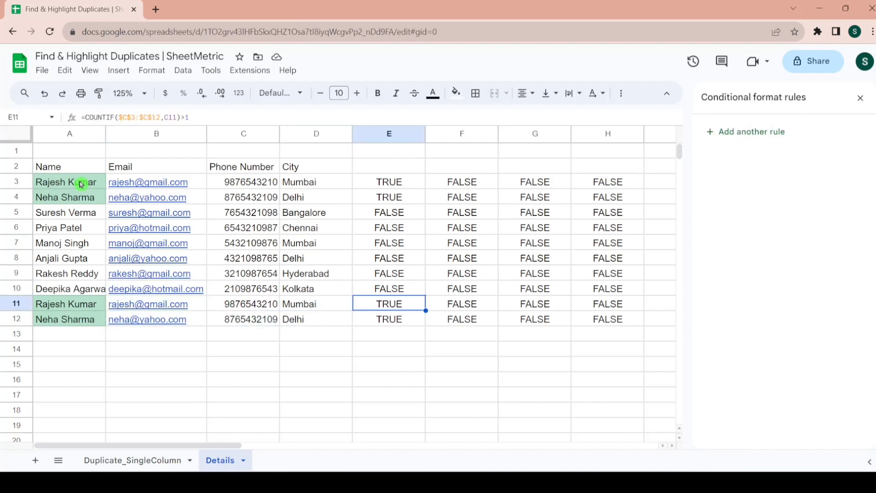
key(Left)
key(Left)
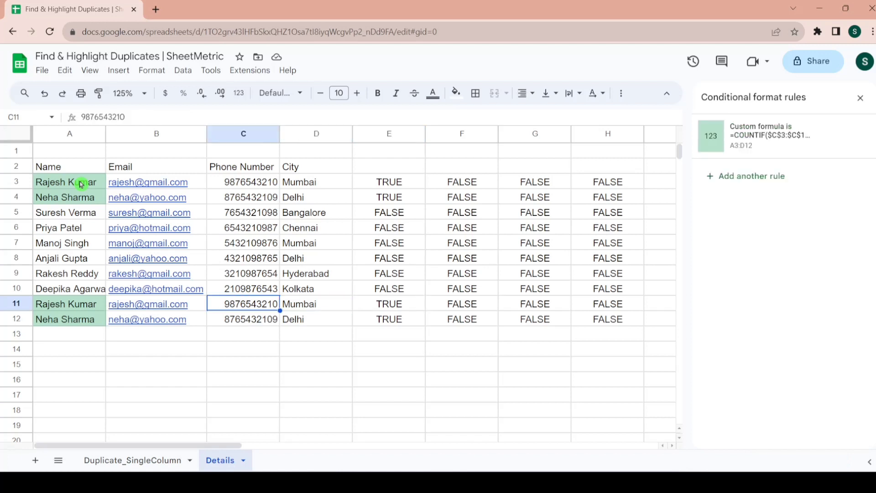
key(Right)
key(Right)
key(Right)
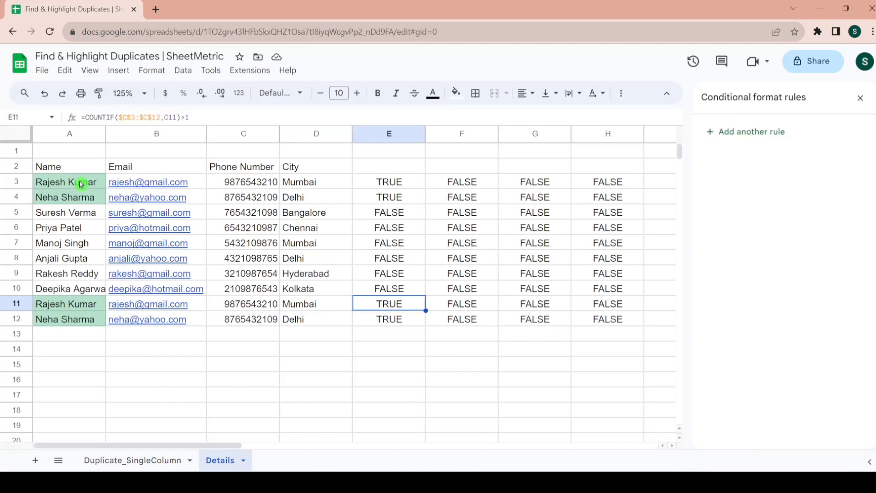
Clear the copied test formulas from F3:H12.
key(Up)
key(Up)
key(Up)
key(Up)
key(Up)
key(Up)
key(Up)
key(Up)
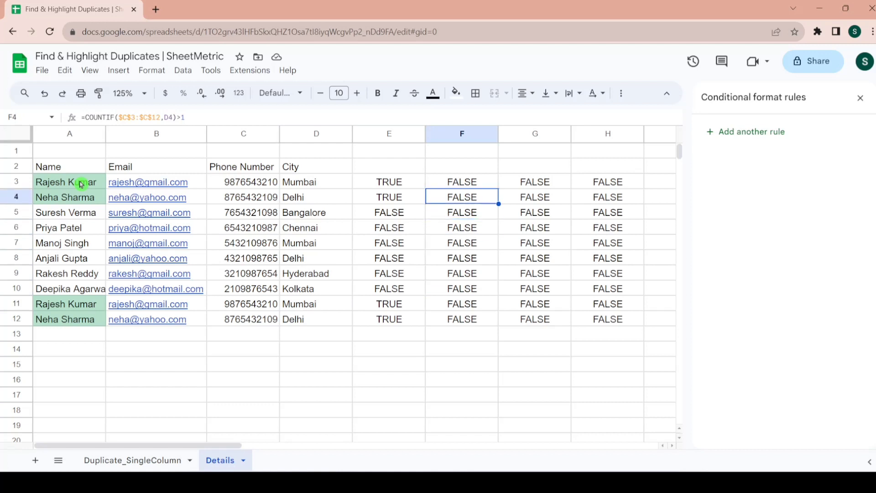
key(ctrl+shift+Down)
key(ctrl+shift+Right)
key(Delete)
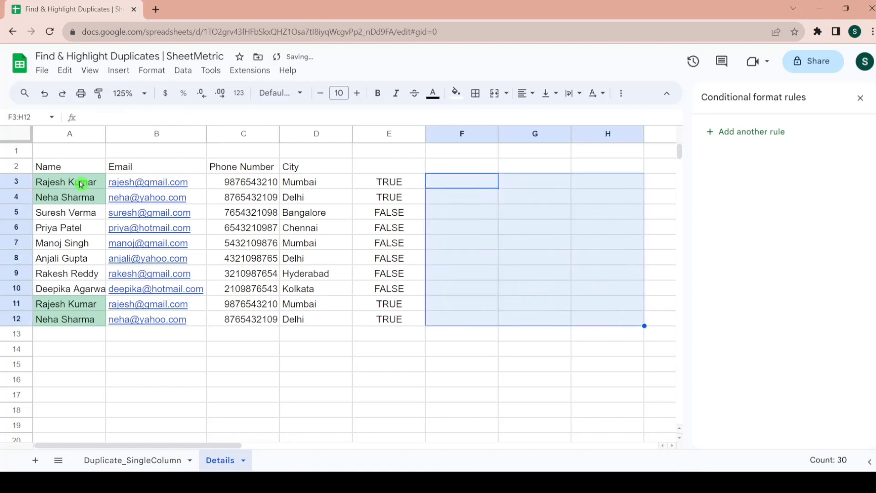
Lock the criterion's column in E3 so the formula reads =COUNTIF($C$3:$C$12,$C3)>1.
key(Left)
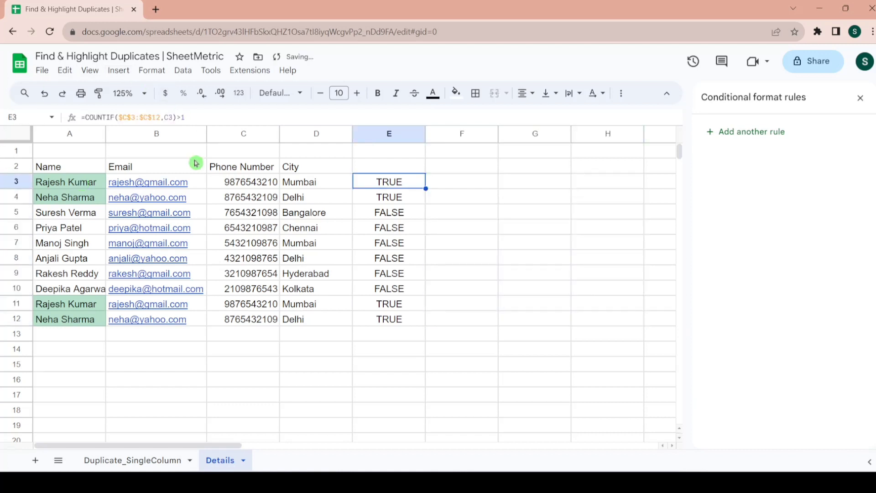
click(163, 118)
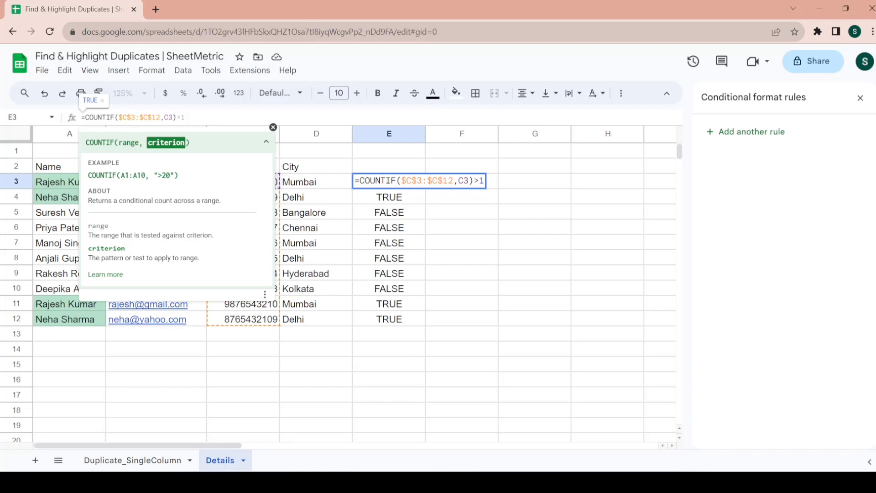
text($)
key(Return)
Fill the edited formula of E3 down and across through E3:H12.
key(Up)
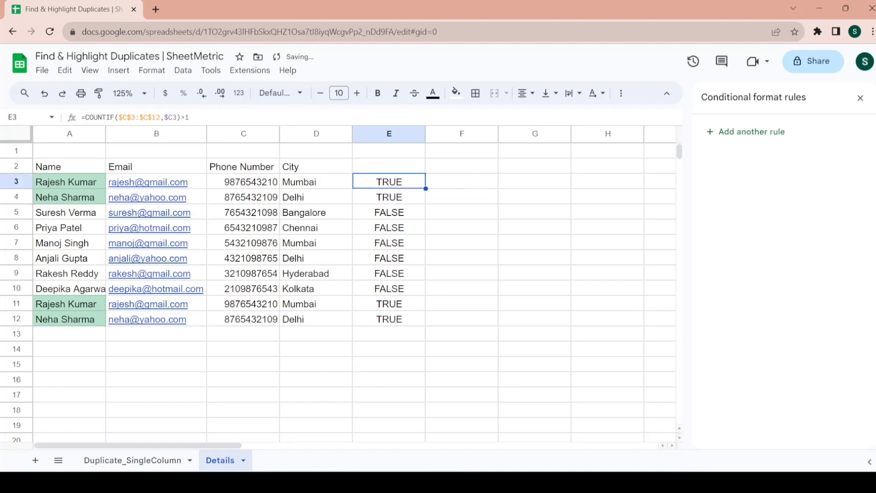
key(shift+Down)
key(ctrl+shift+Down)
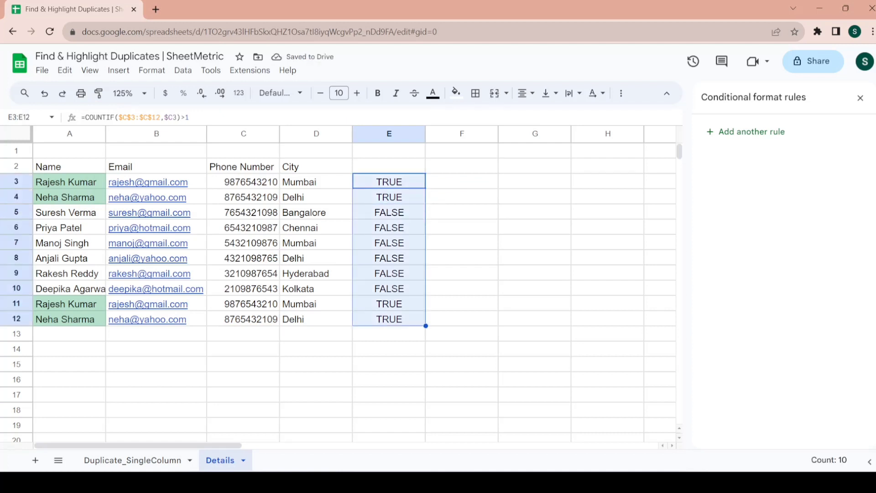
key(shift+Right)
key(shift+Right)
key(shift+Right)
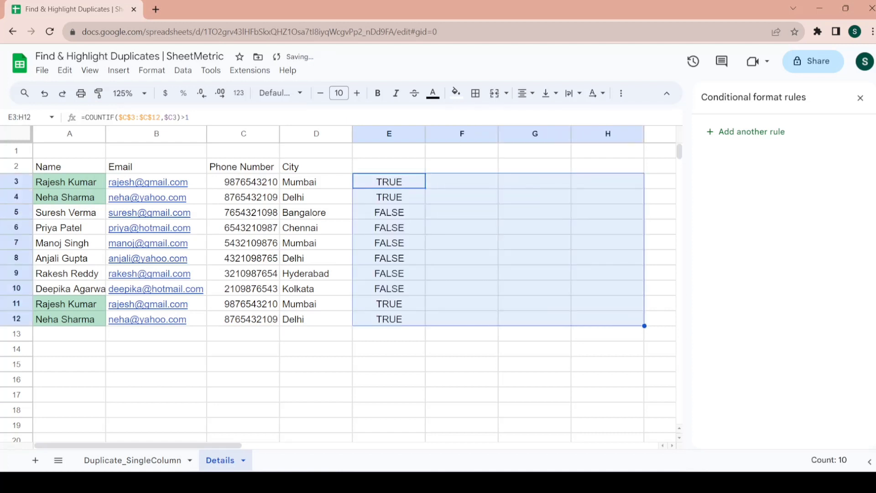
key(ctrl+r)
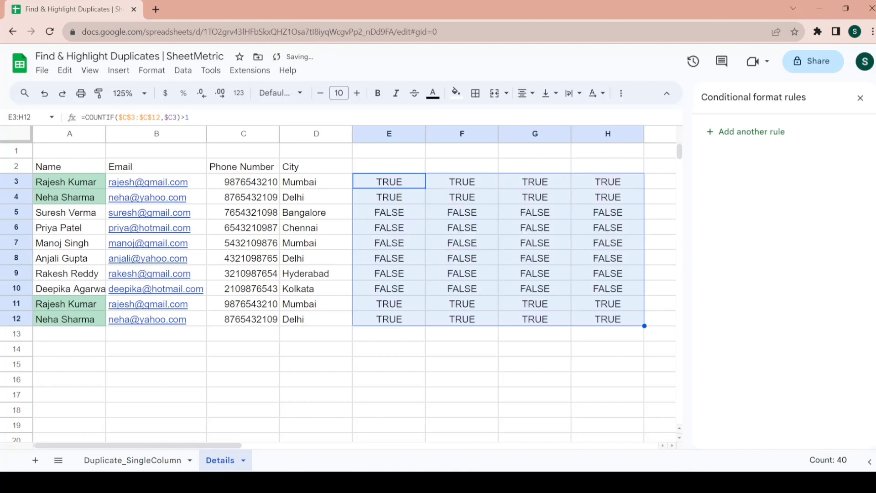
Examine the criterion references of the refilled formulas across rows 3 to 5 of columns E to H.
key(Right)
key(Right)
key(Right)
key(Left)
key(Left)
key(Left)
key(Right)
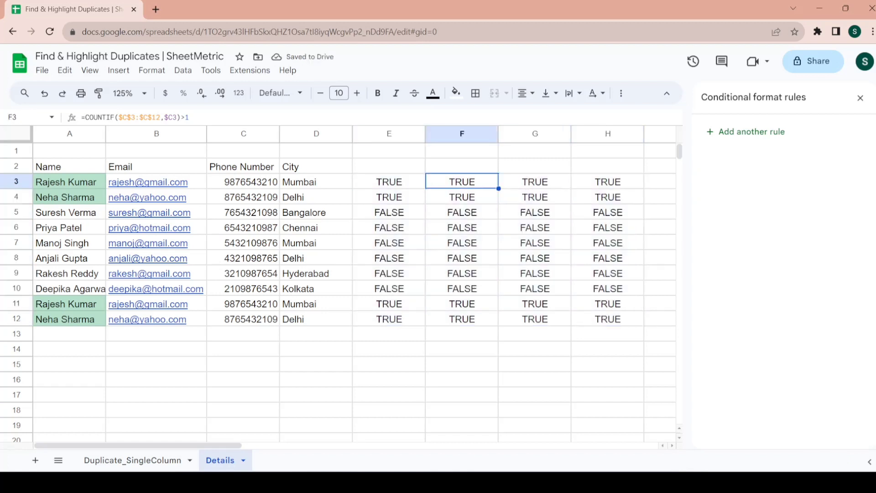
key(Right)
key(Right)
key(Down)
key(Down)
key(Left)
key(Left)
key(Left)
key(Up)
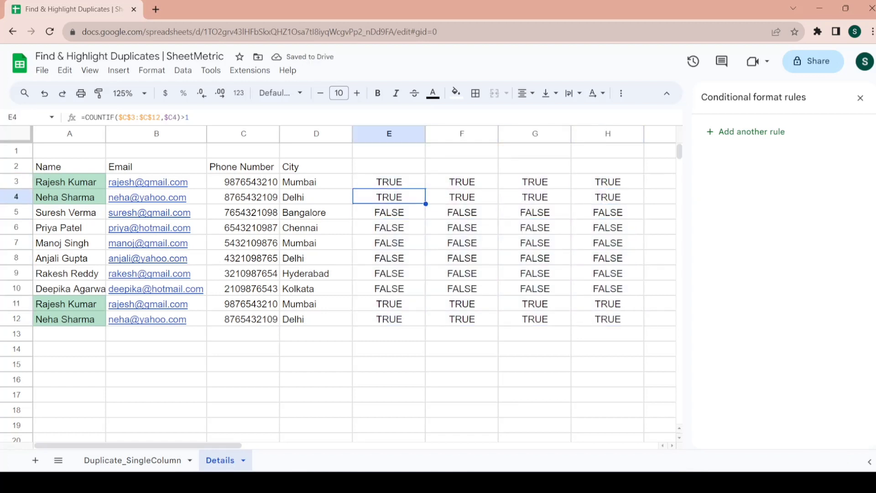
key(Up)
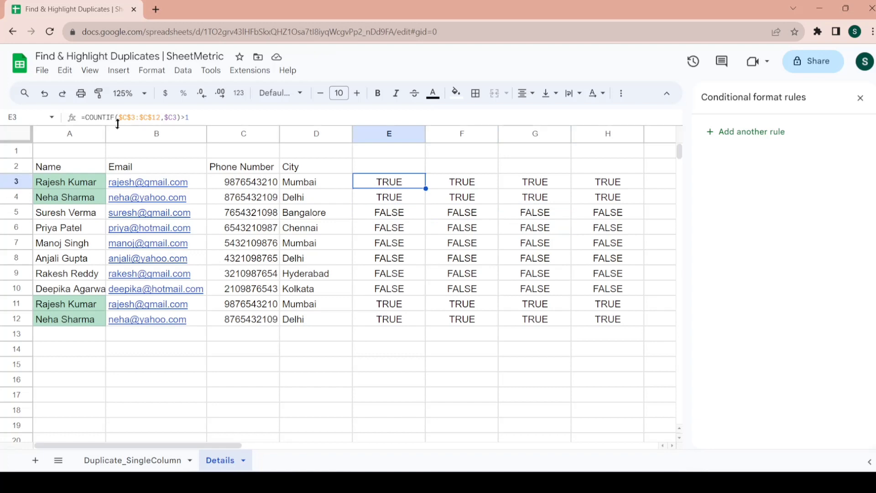
Change the custom formula of the A3:D12 conditional formatting rule to =COUNTIF($C$3:$C$12,$C3)>1.
click(68, 176)
key(shift+Right)
key(shift+Right)
key(shift+Right)
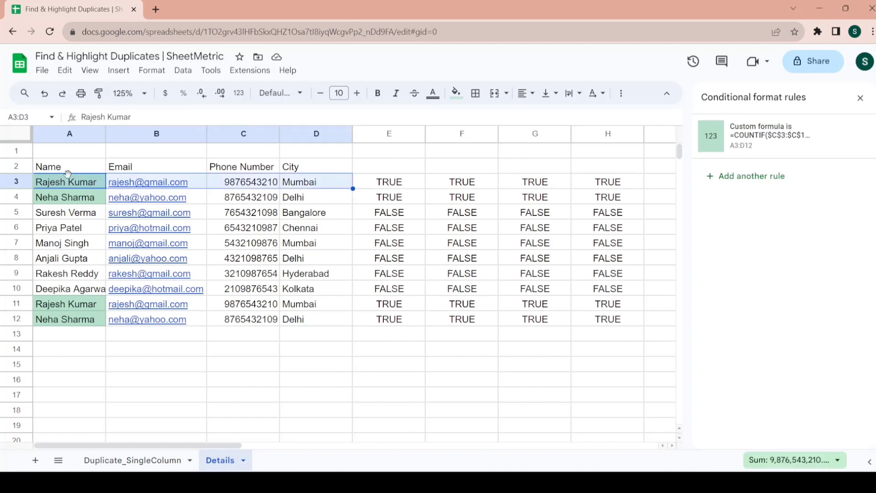
key(ctrl+shift+Down)
key(ctrl+shift+Down)
key(ctrl+shift+Up)
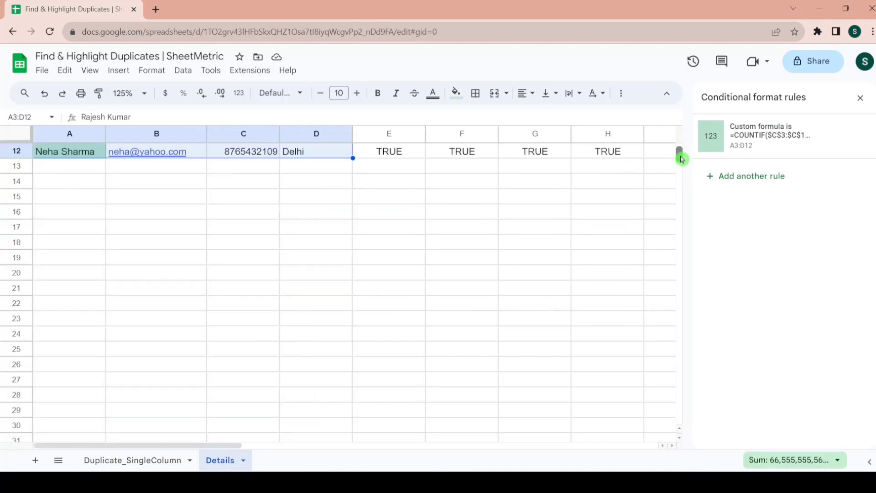
drag(678, 153, 679, 147)
click(748, 143)
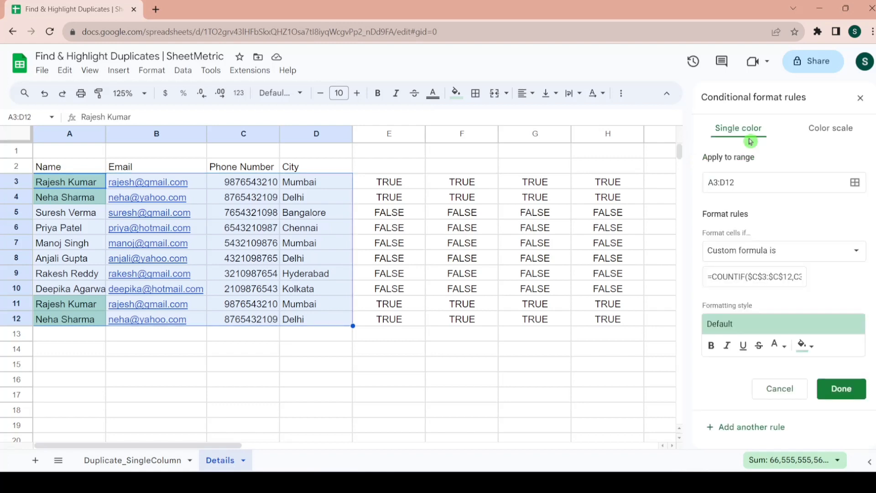
click(787, 276)
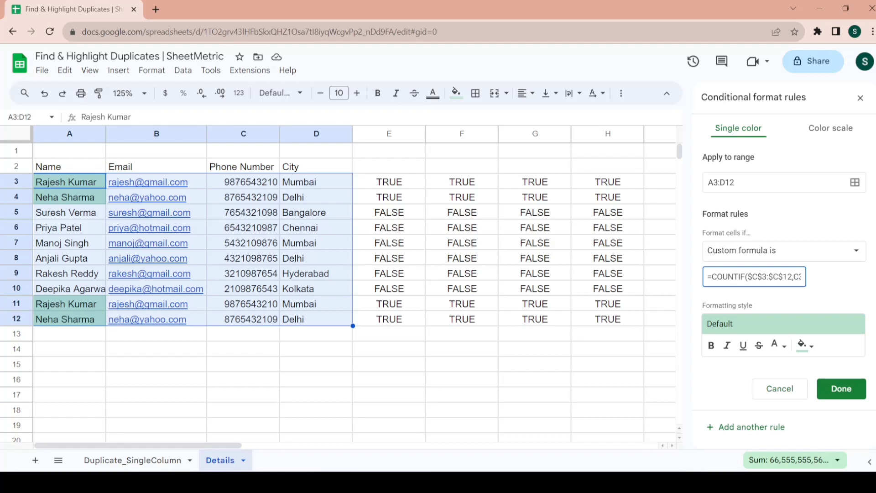
text($)
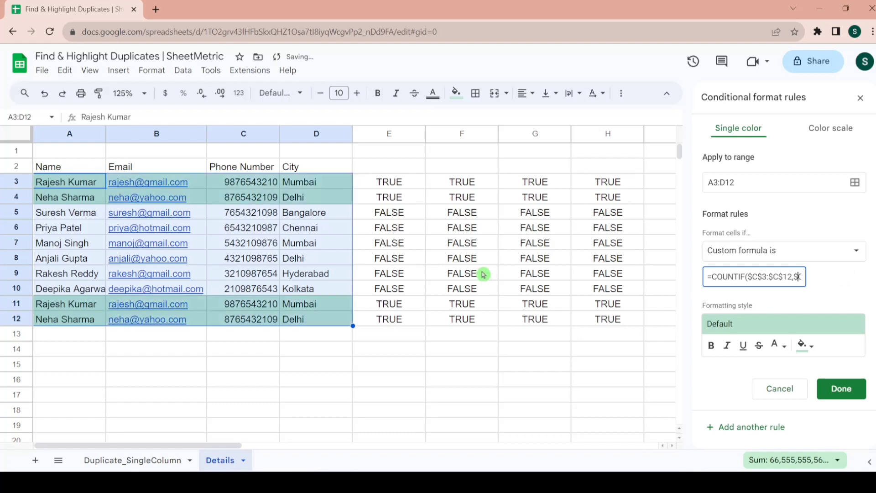
Give the rule a light red fill color, save it and close the conditional formatting settings.
click(804, 346)
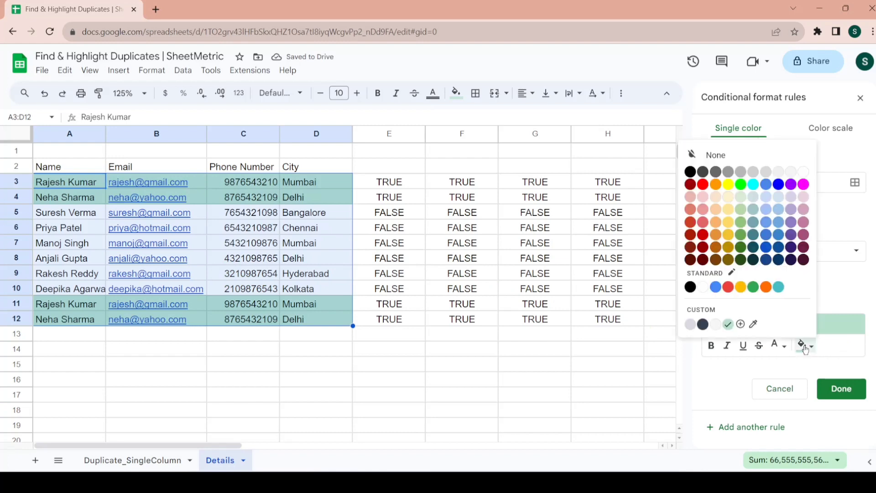
click(703, 198)
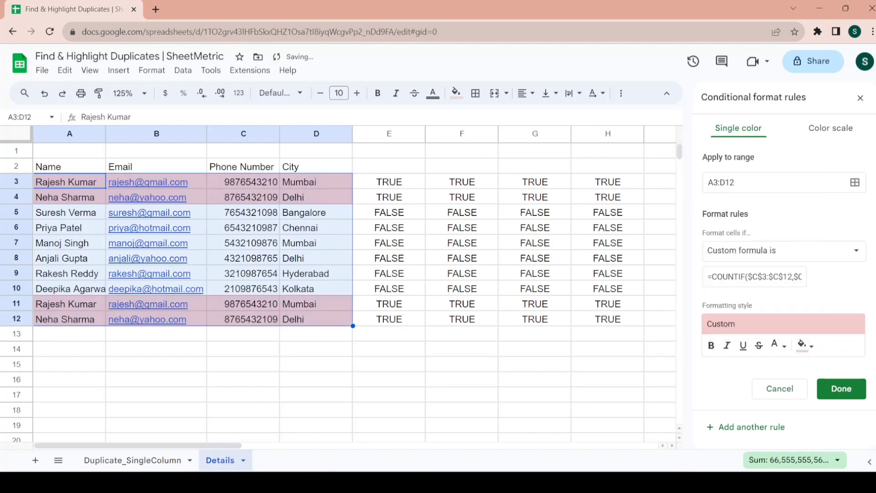
click(849, 389)
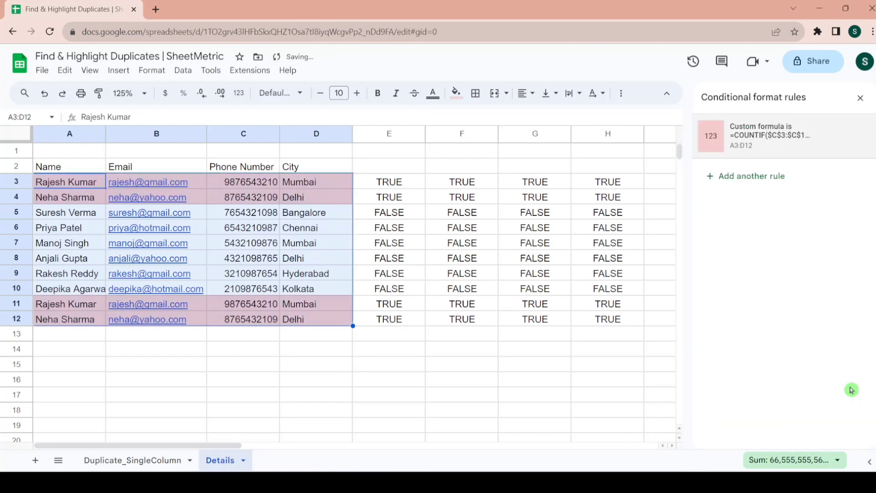
click(860, 98)
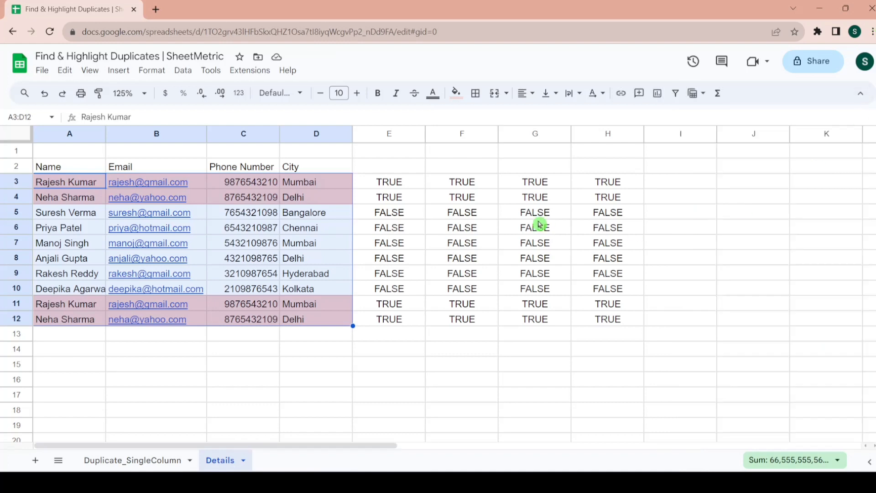